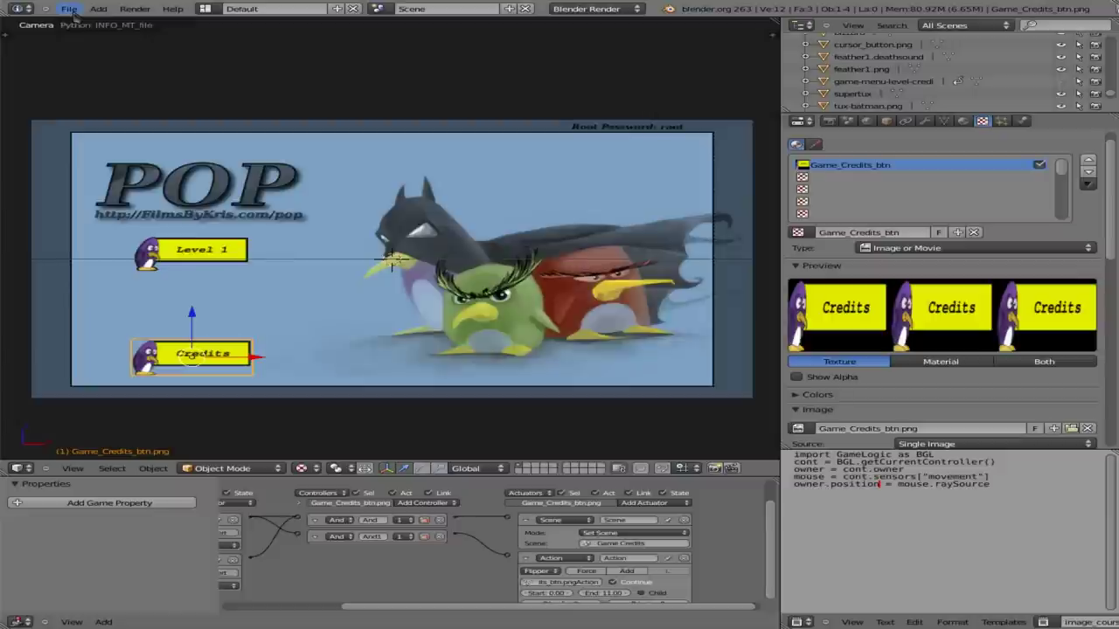
# Step: Pack all external images into the .blend file via File > External Data
pyautogui.click(69, 10)
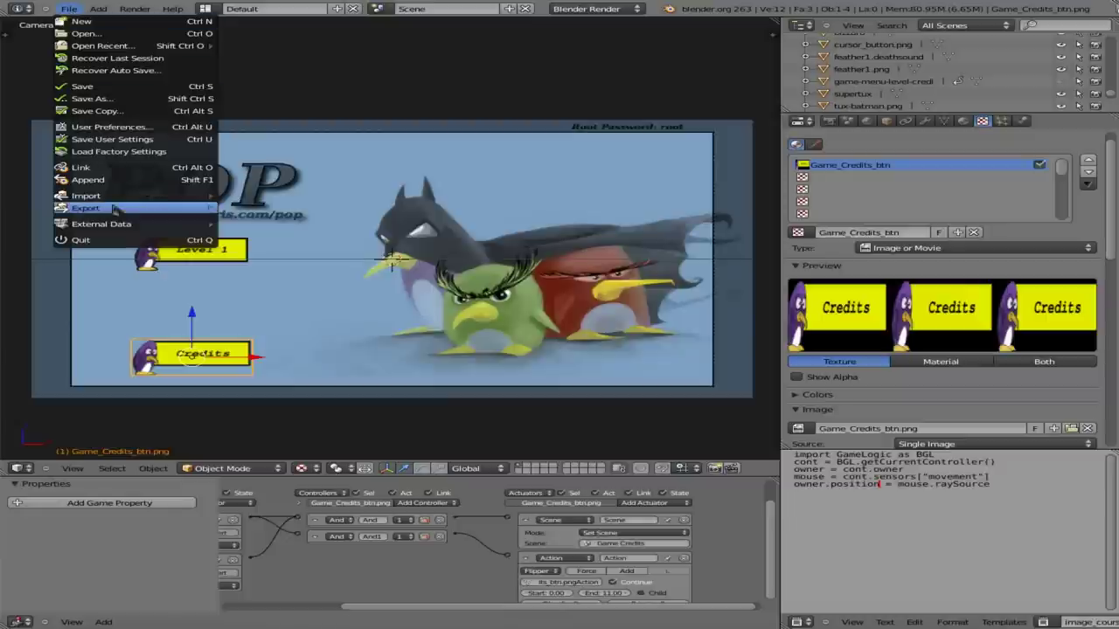
pyautogui.moveTo(112, 226)
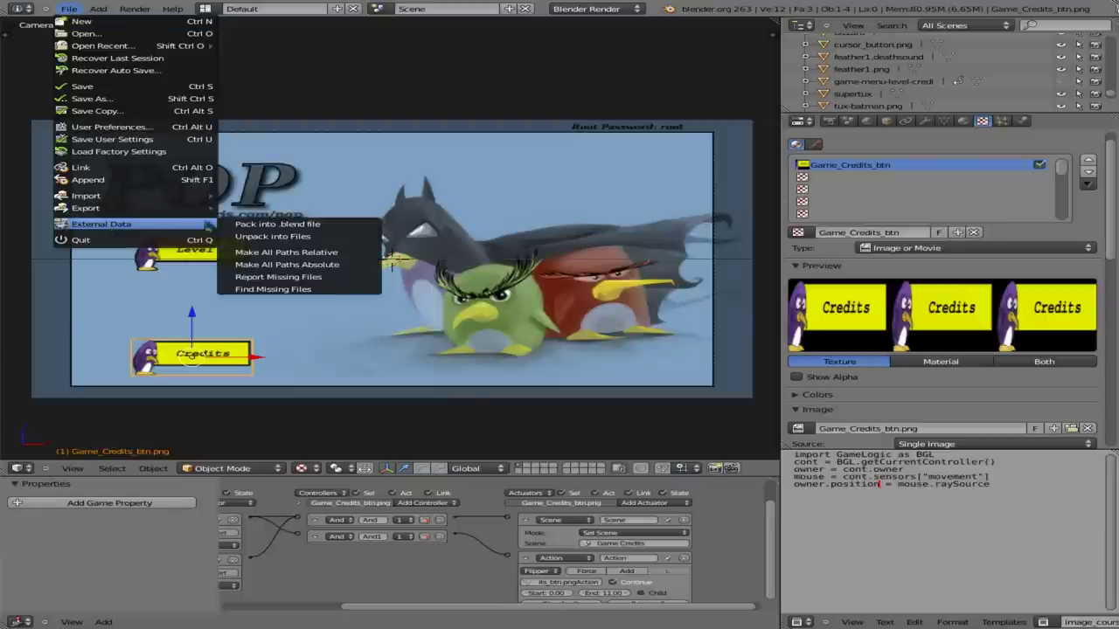
pyautogui.click(332, 229)
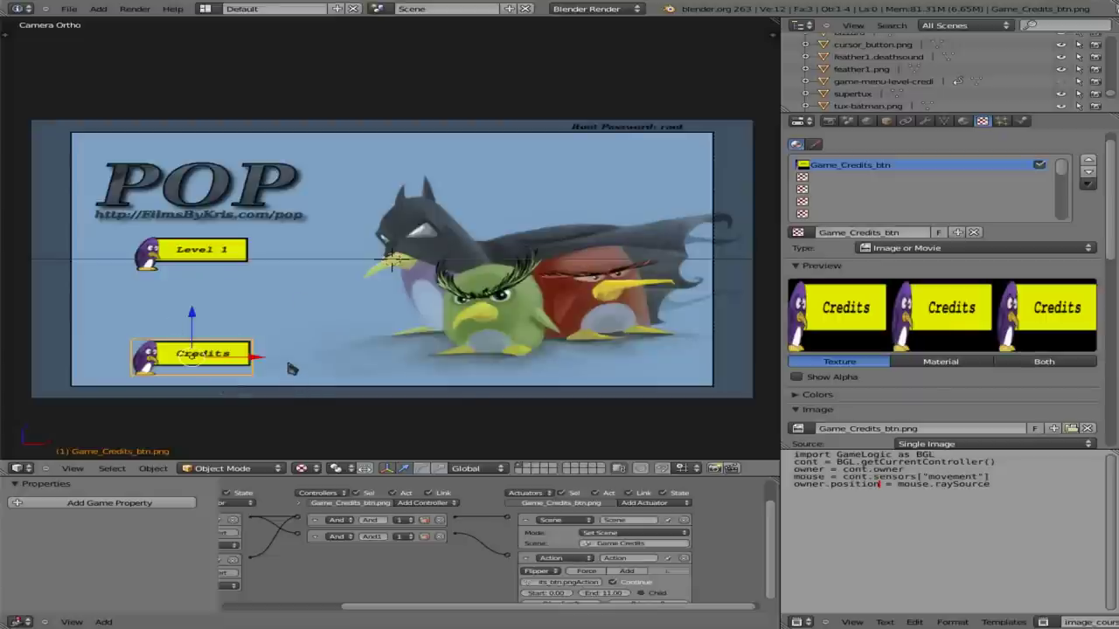
# Step: Move the Credits button up along Z below Level 1, then test it in the running game
pyautogui.press('g')
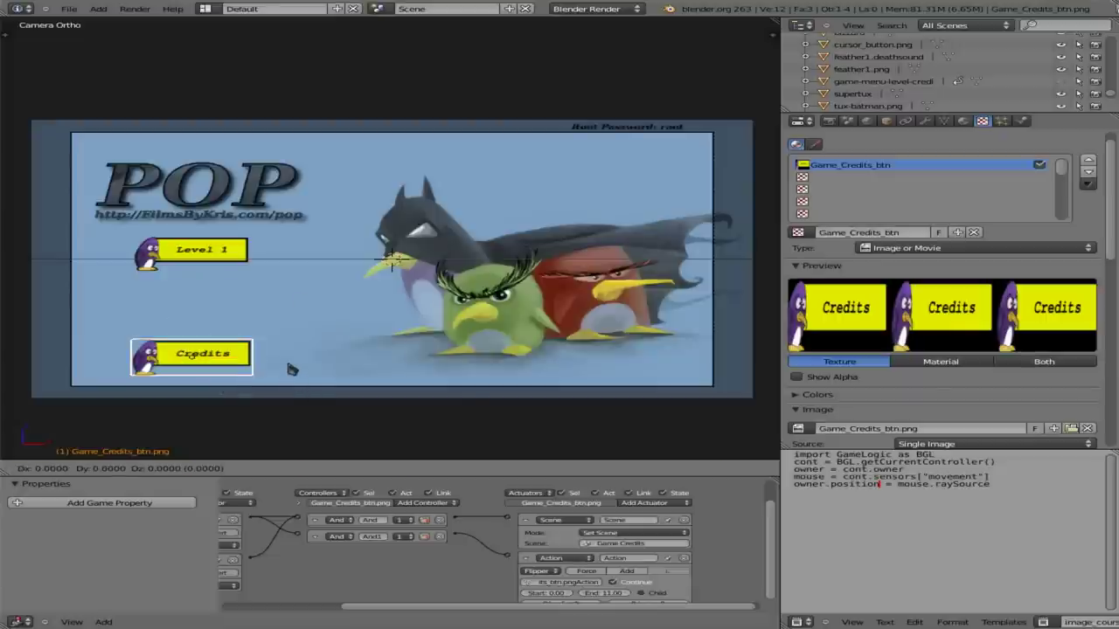
pyautogui.press('z')
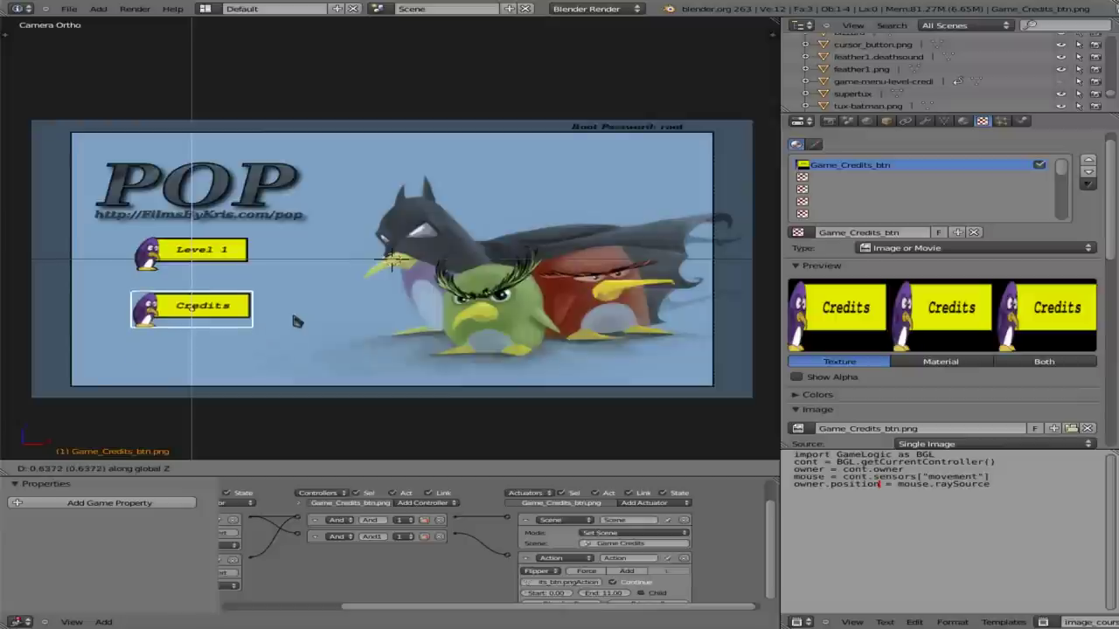
pyautogui.click(296, 319)
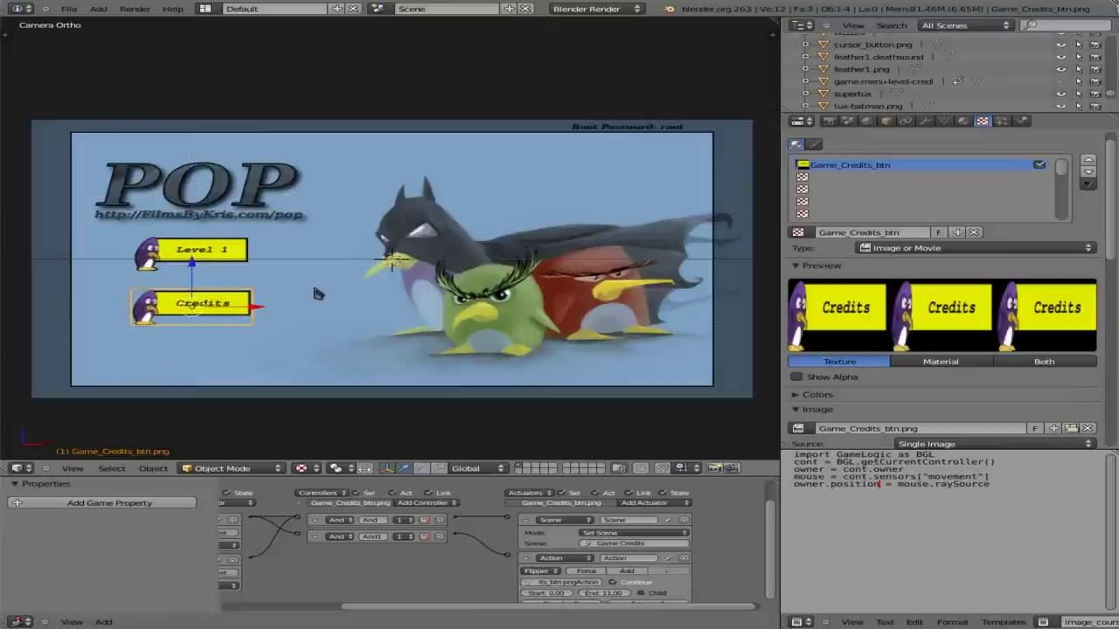
pyautogui.press('p')
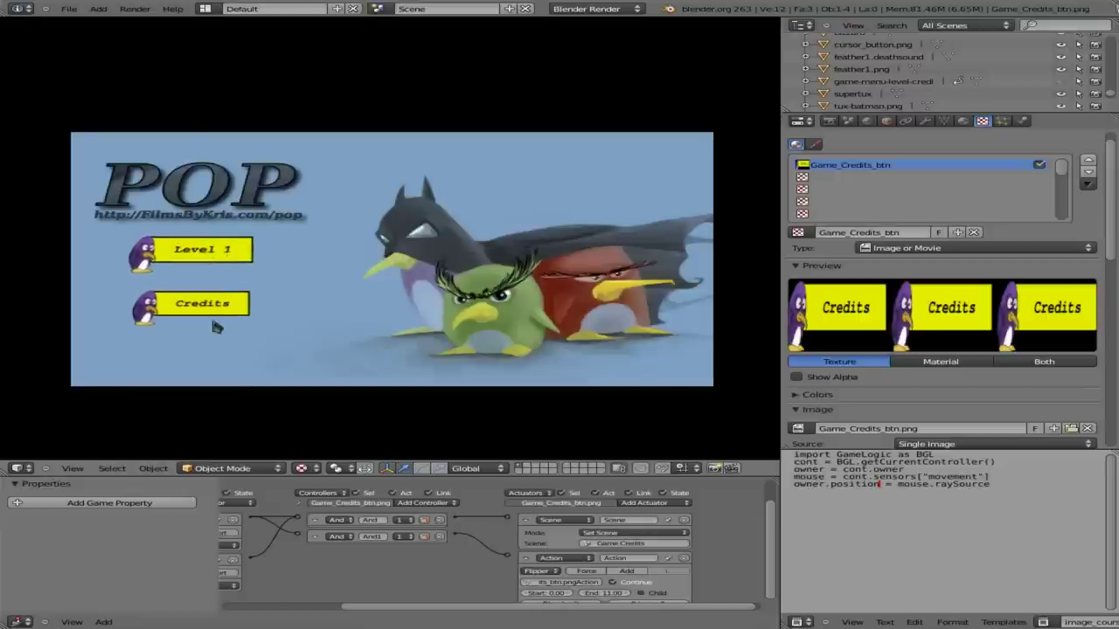
pyautogui.click(217, 309)
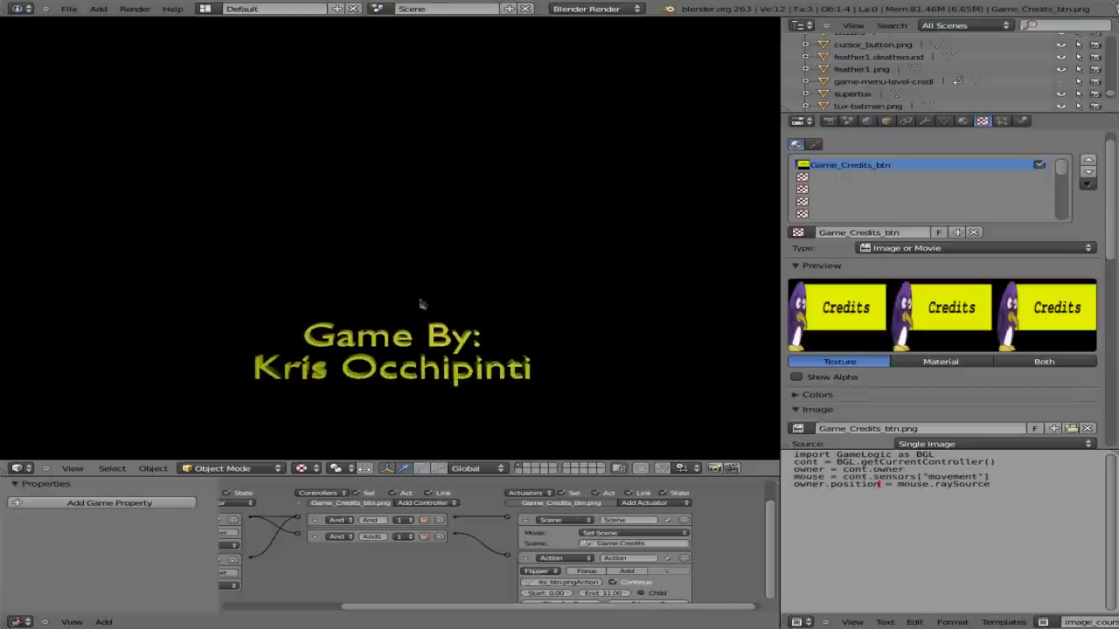
# Step: Stop the game and rename the current scene to MainMenu
pyautogui.press('Escape')
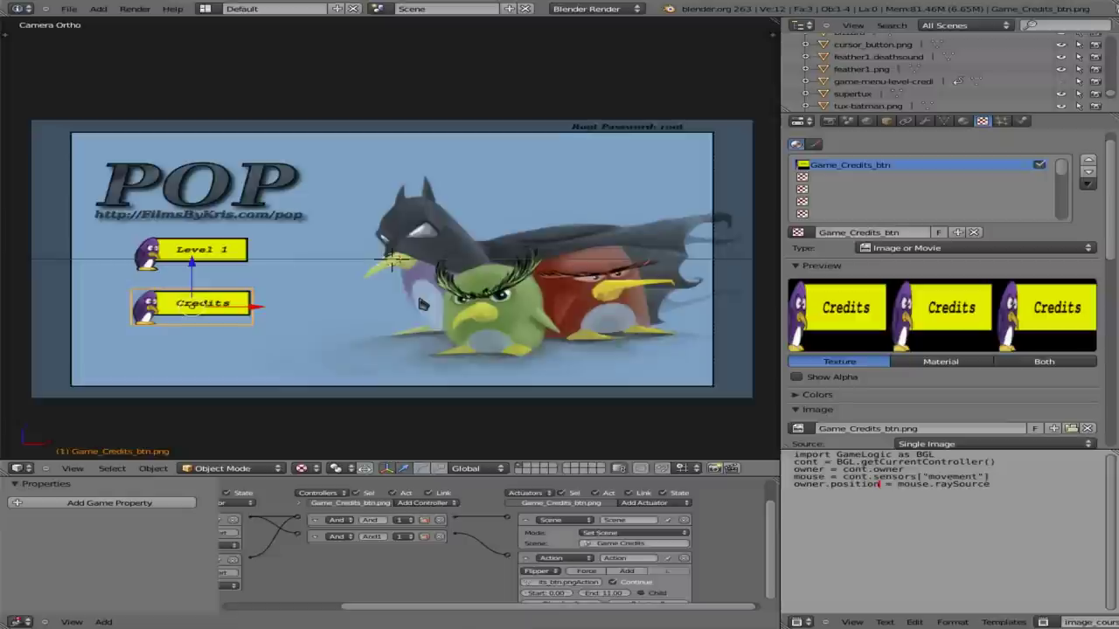
pyautogui.click(420, 9)
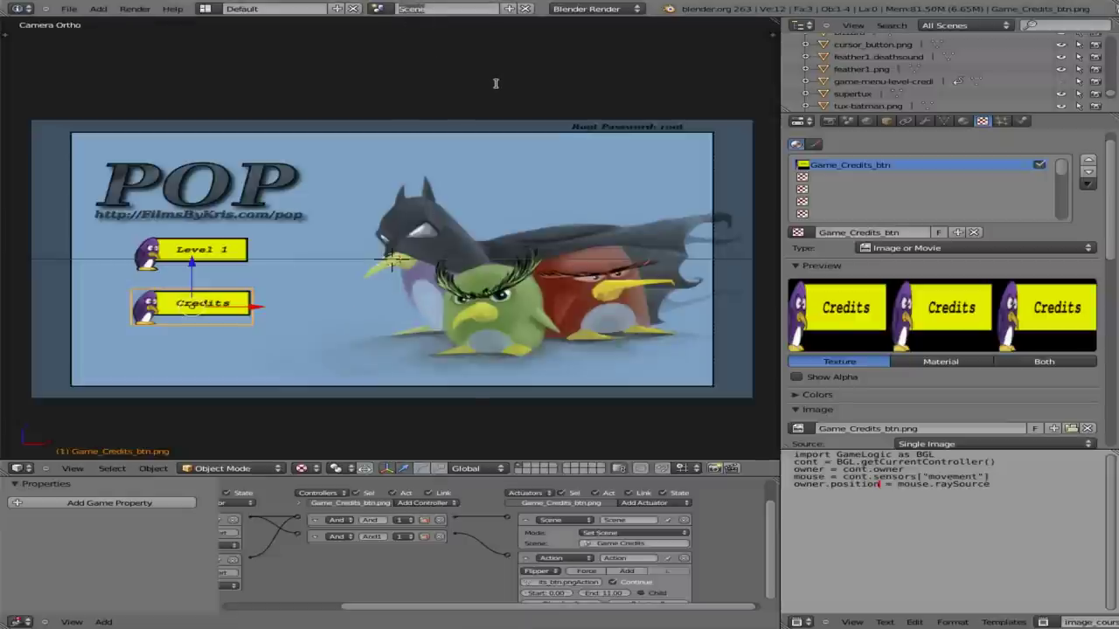
pyautogui.write('Menu')
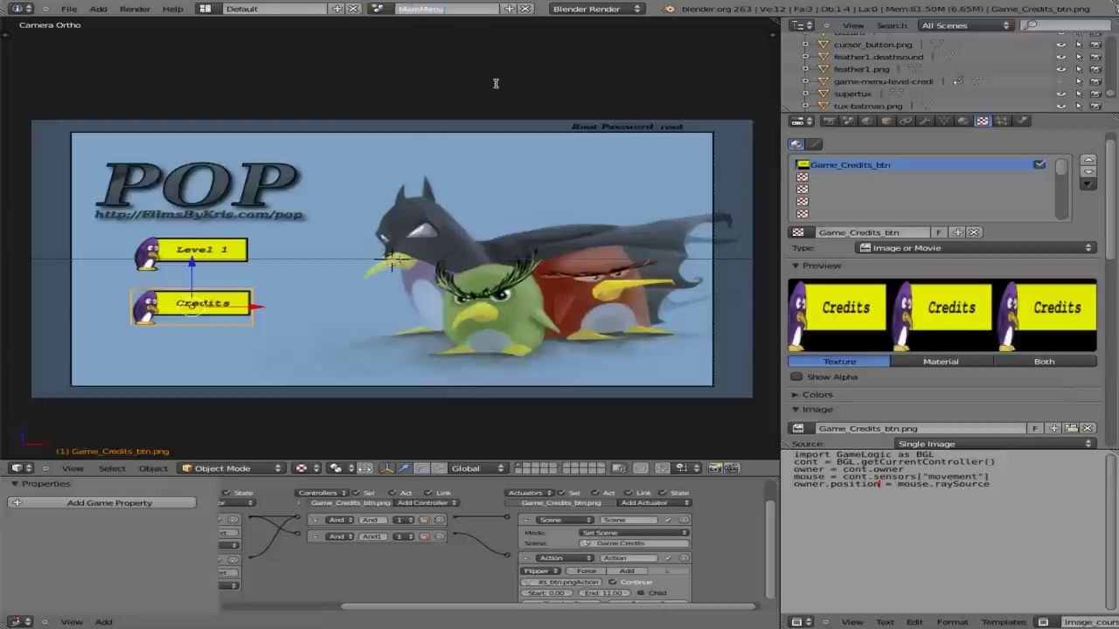
pyautogui.press('Return')
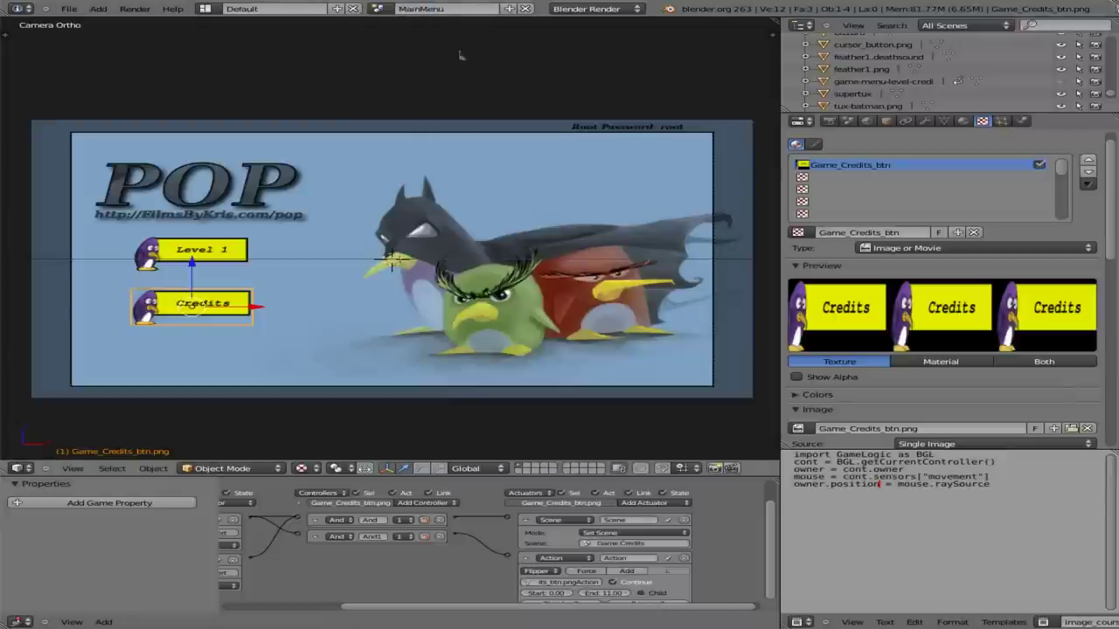
# Step: Switch to the Game Credits scene at frame 1
pyautogui.click(379, 9)
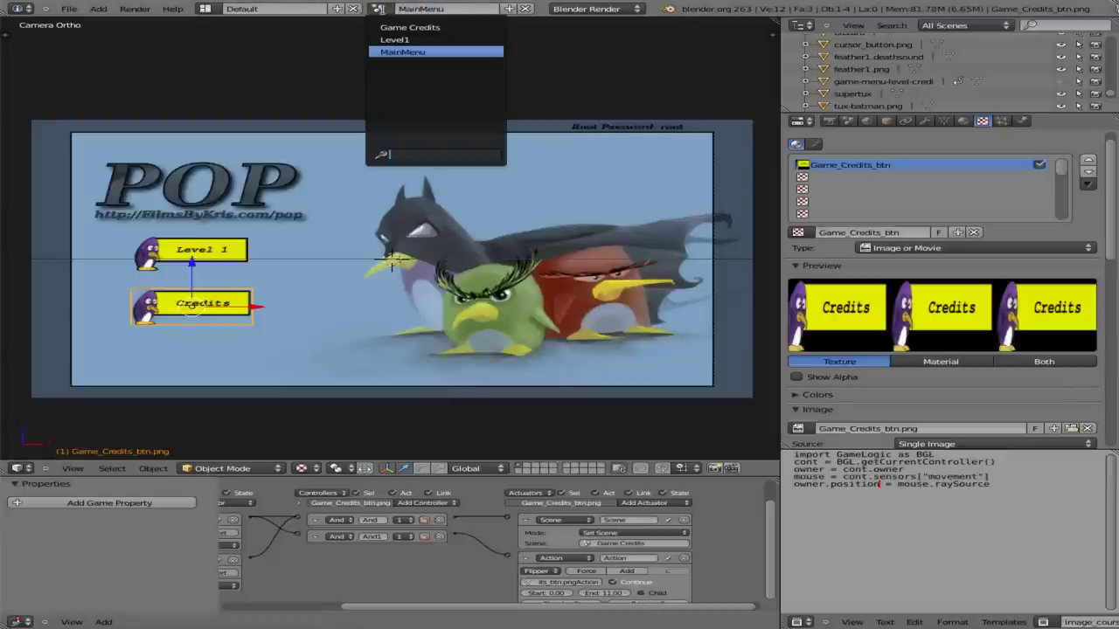
pyautogui.click(424, 28)
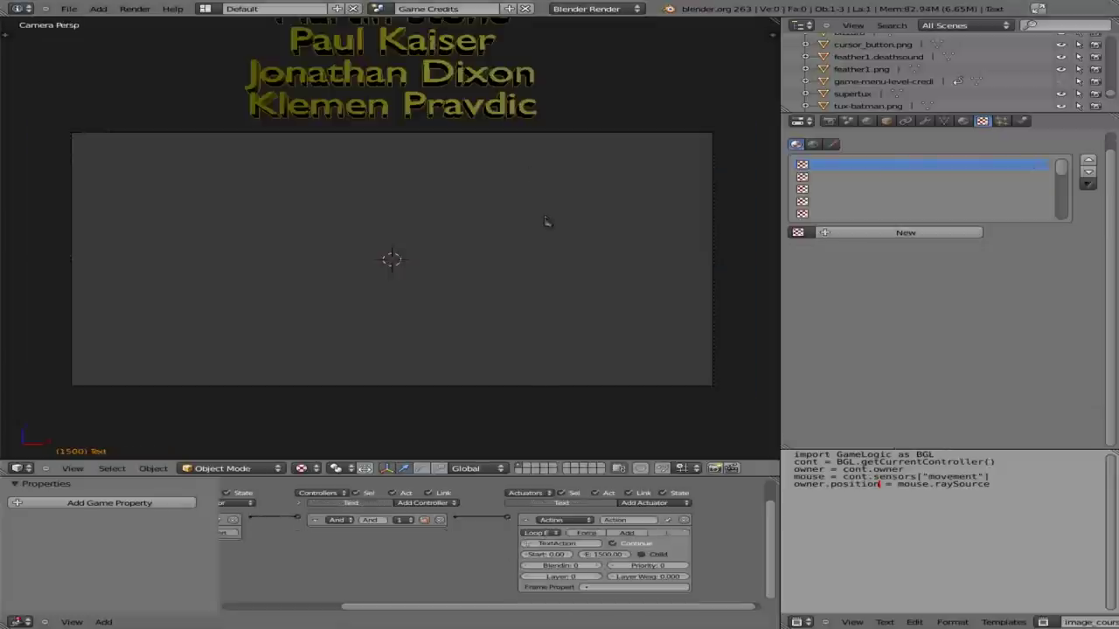
pyautogui.hotkey('shift', 'Left')
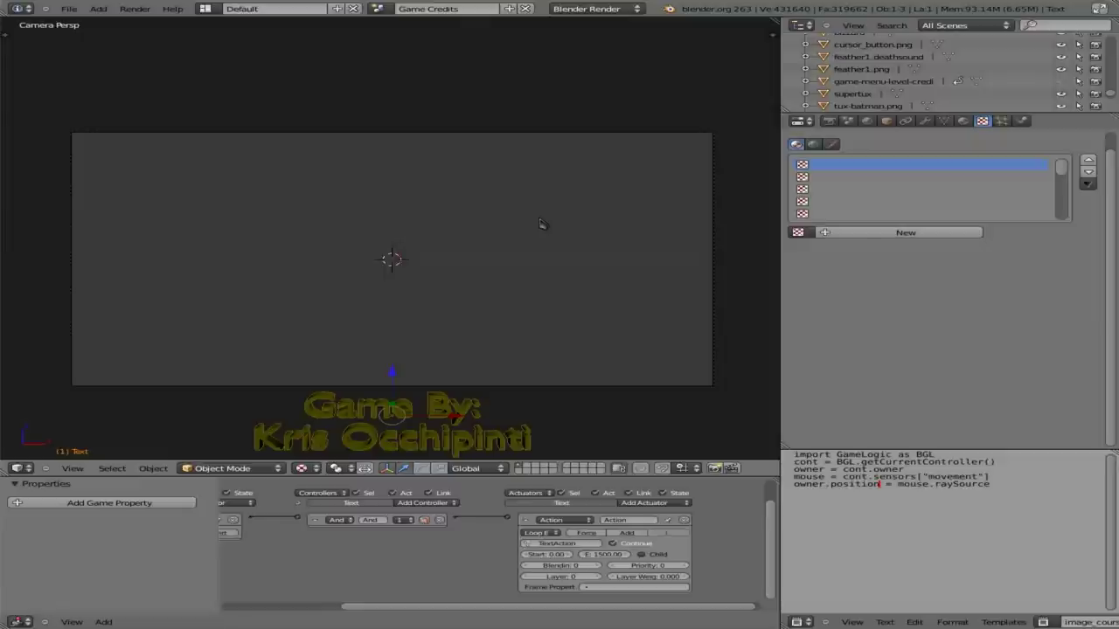
# Step: Import Button_Back.png as an image plane with Shadeless, Use Alpha and Premultiply enabled
pyautogui.press('space')
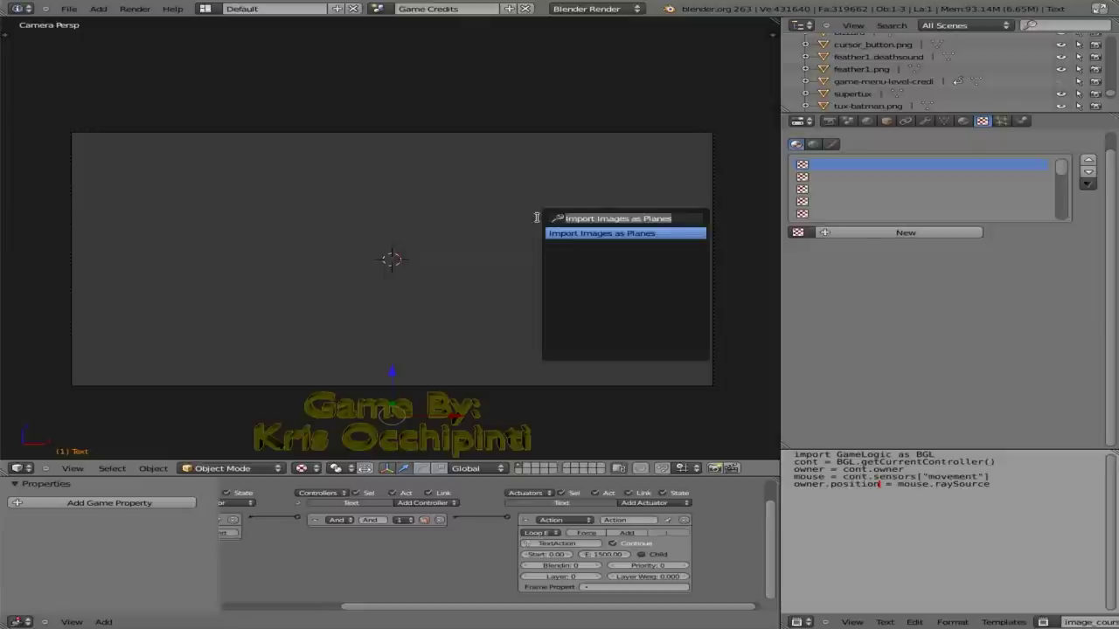
pyautogui.press('Return')
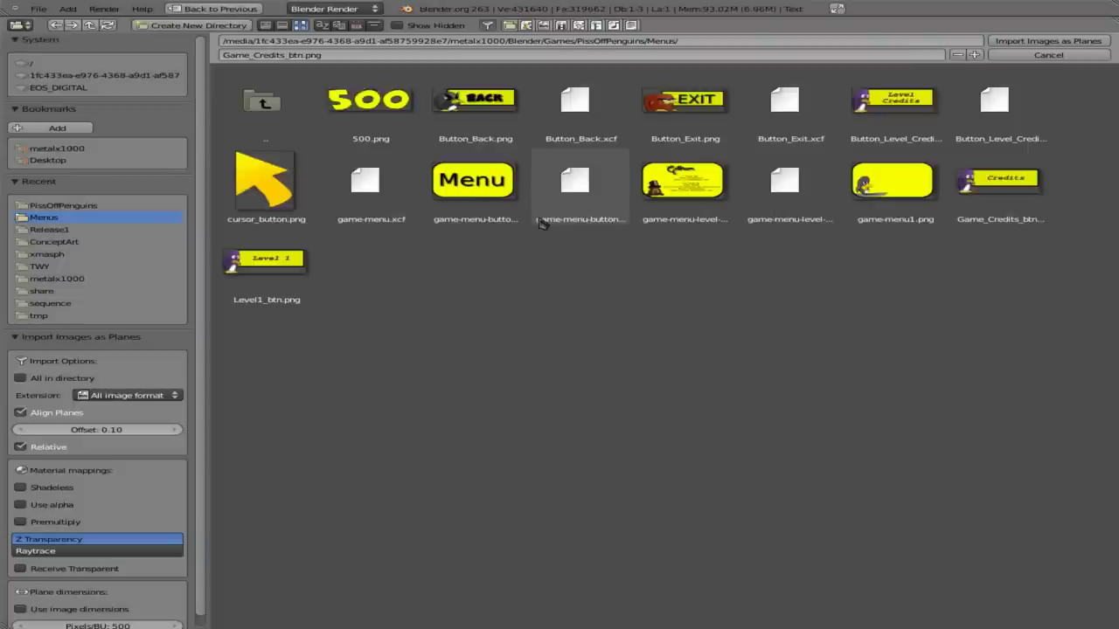
pyautogui.click(482, 103)
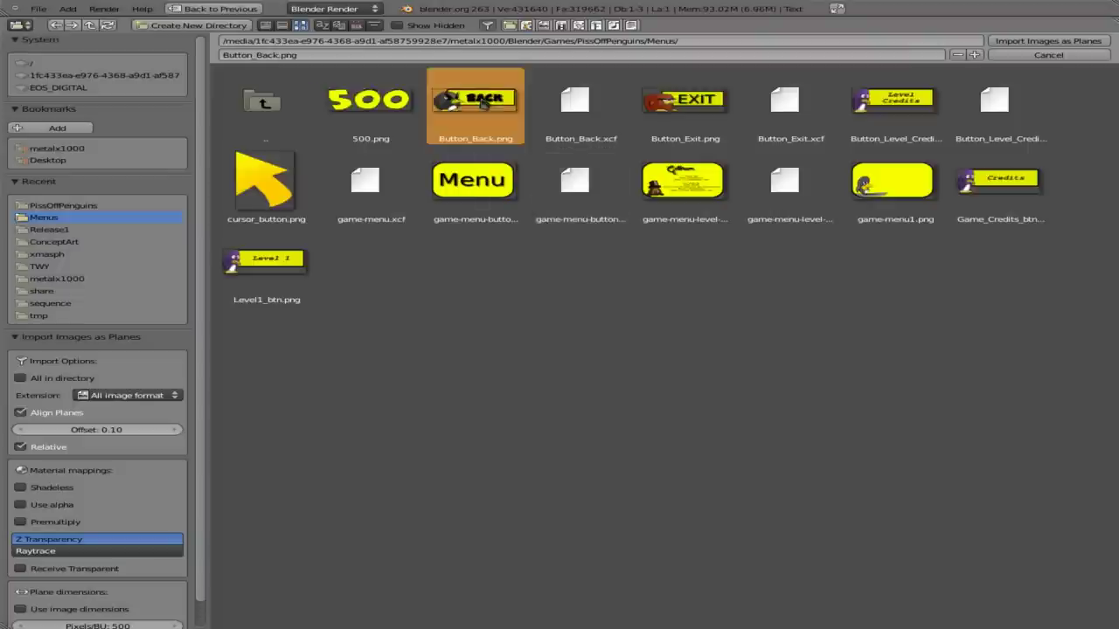
pyautogui.click(69, 492)
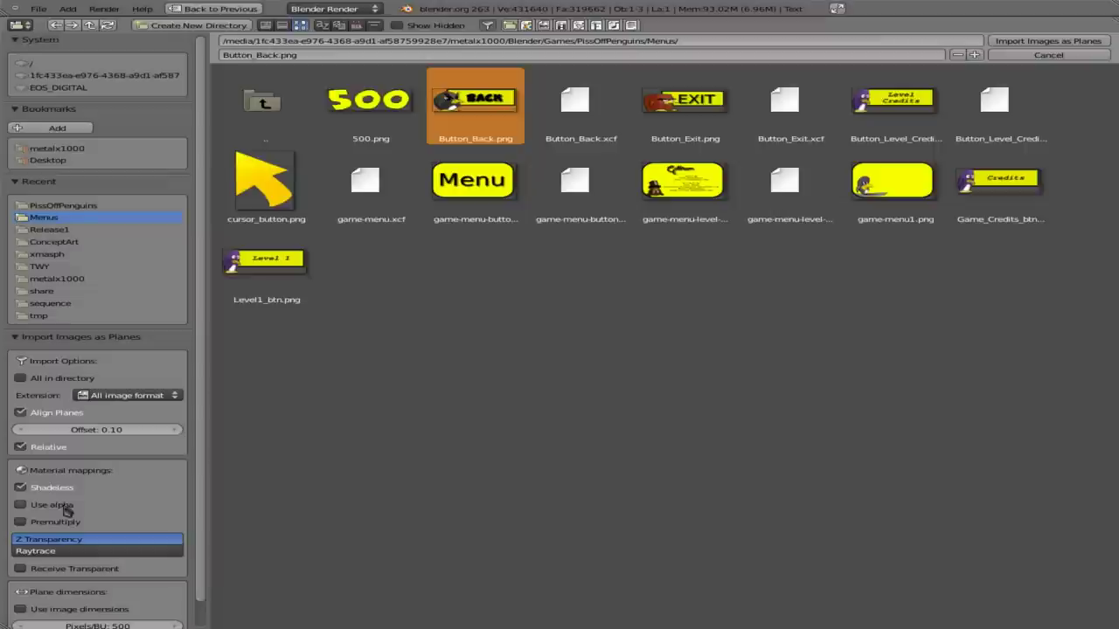
pyautogui.click(65, 506)
pyautogui.click(66, 522)
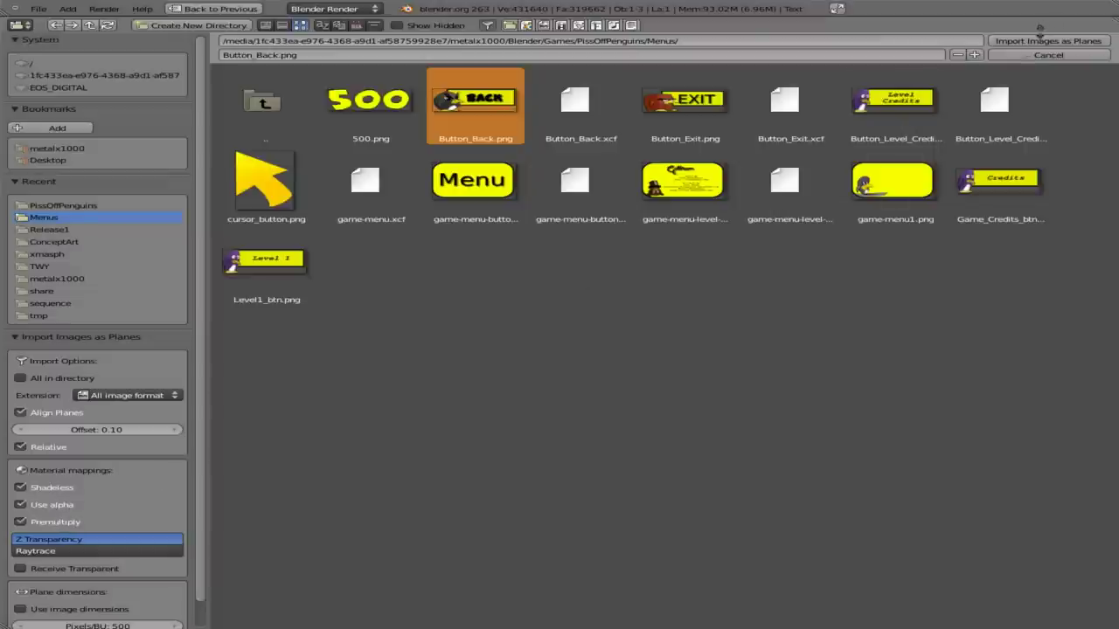
pyautogui.click(1044, 40)
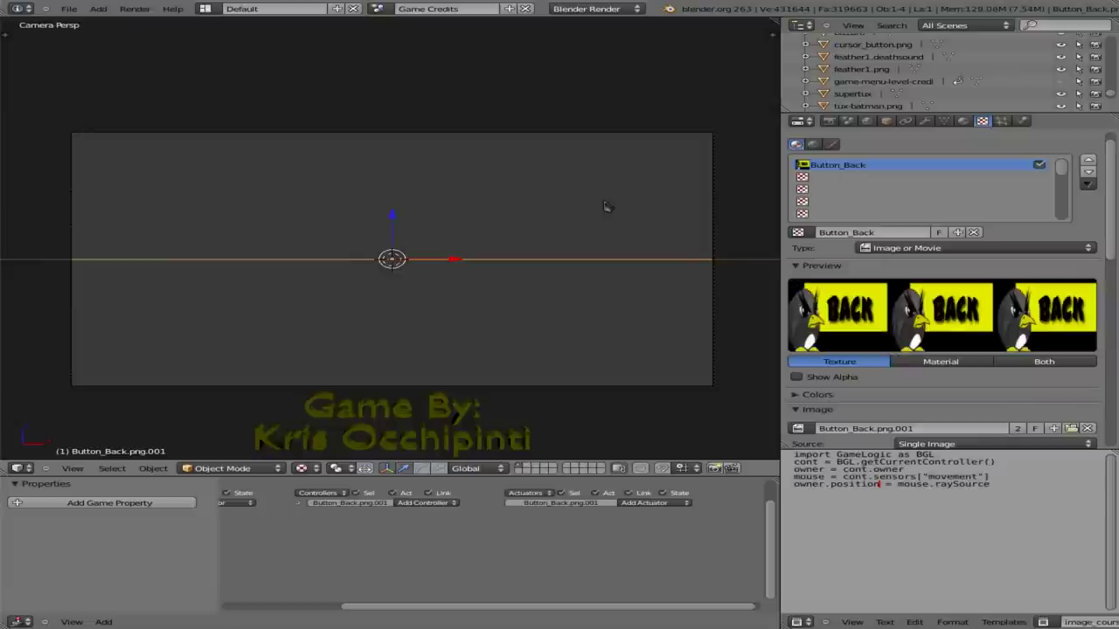
# Step: Rotate the BACK plane 90 degrees around X so it faces the camera
pyautogui.press('r')
pyautogui.press('x')
pyautogui.press('9')
pyautogui.press('0')
pyautogui.press('Return')
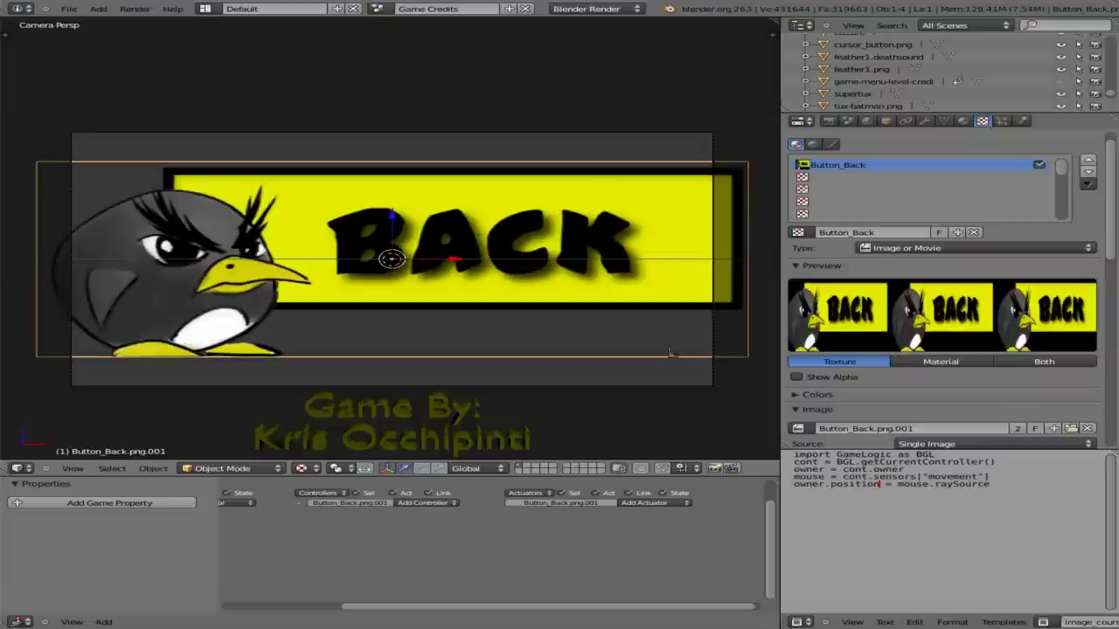
# Step: Scale the BACK plane down and place it in the camera view's lower-right corner
pyautogui.press('s')
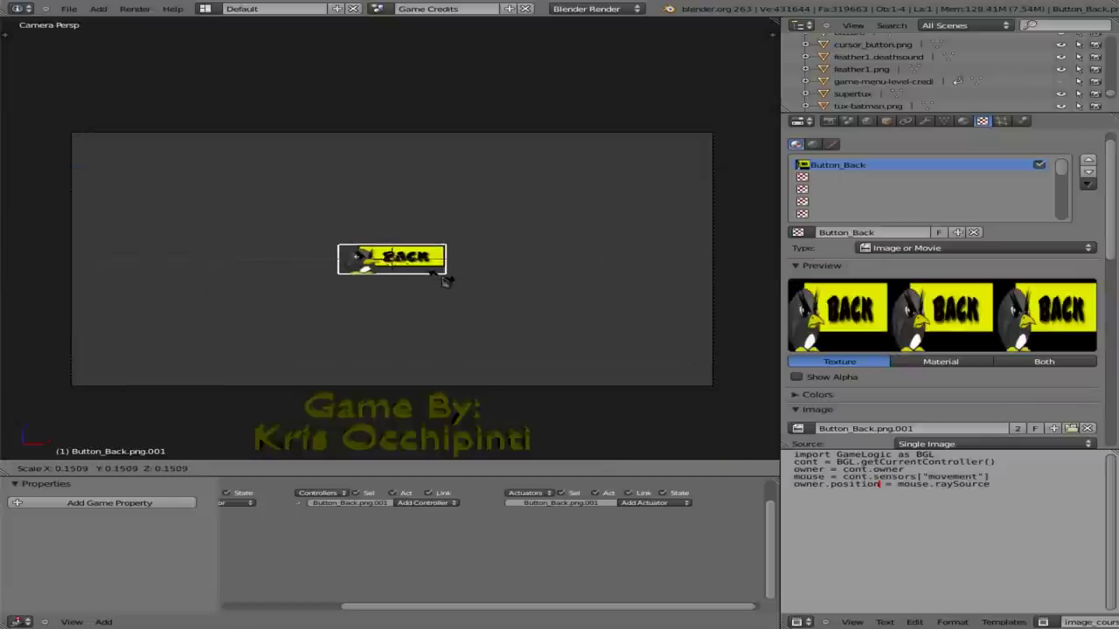
pyautogui.click(436, 280)
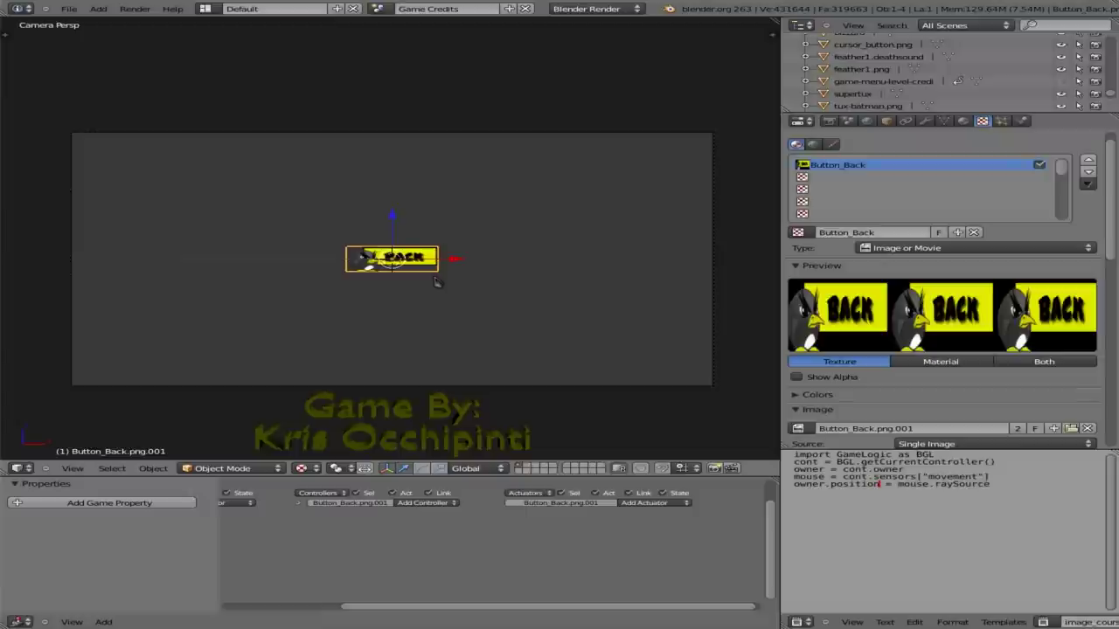
pyautogui.press('g')
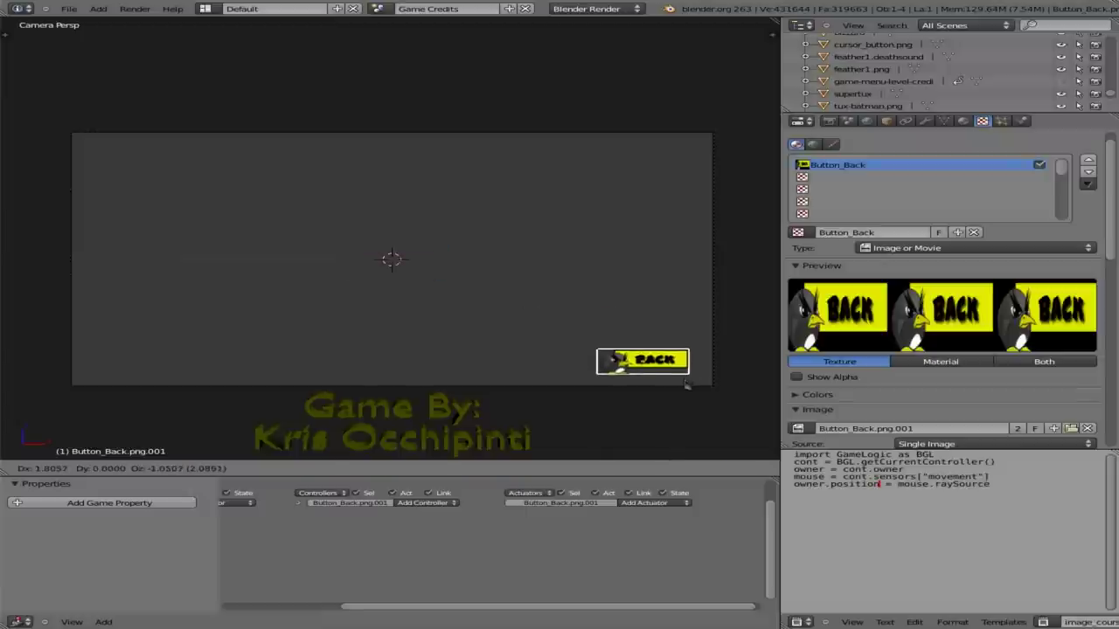
pyautogui.click(687, 384)
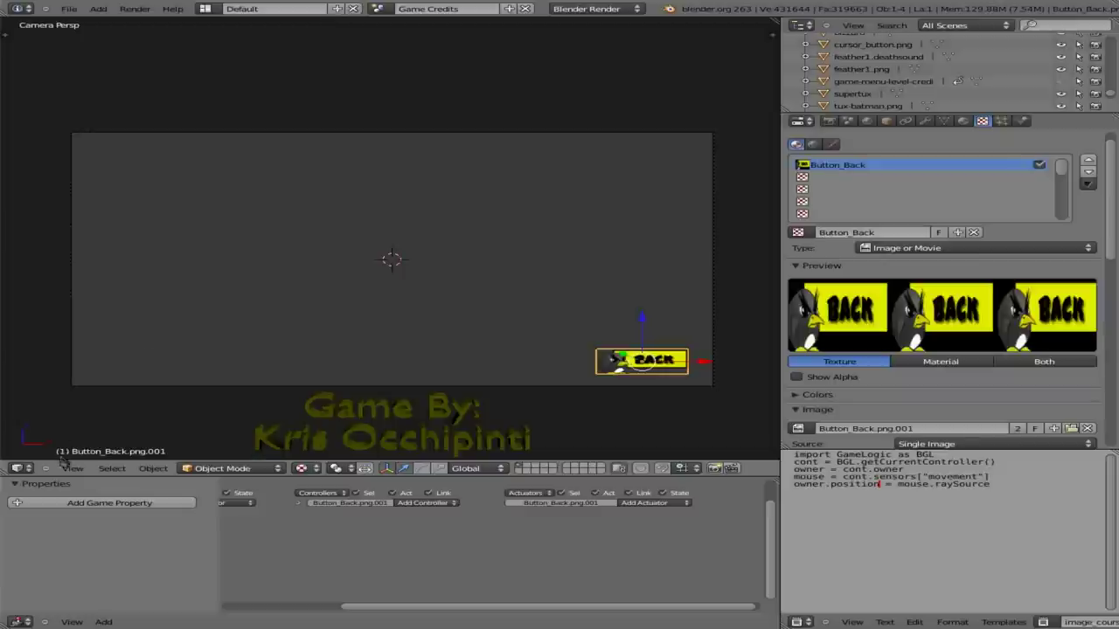
# Step: Insert a scale keyframe on the BACK button at frame 1, then go to frame 11
pyautogui.press('i')
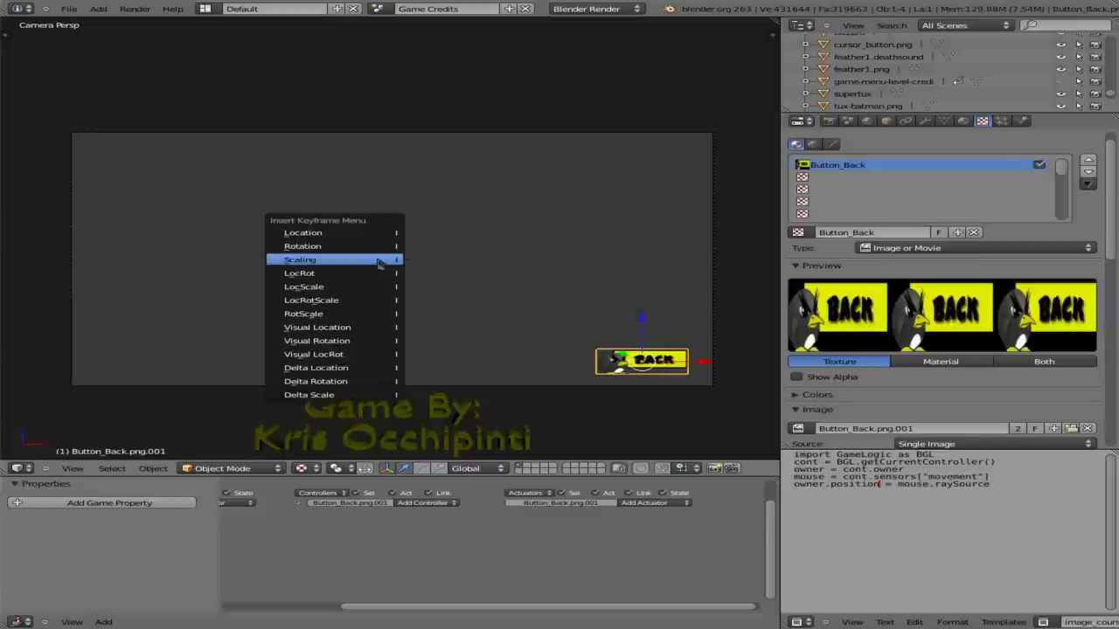
pyautogui.click(307, 262)
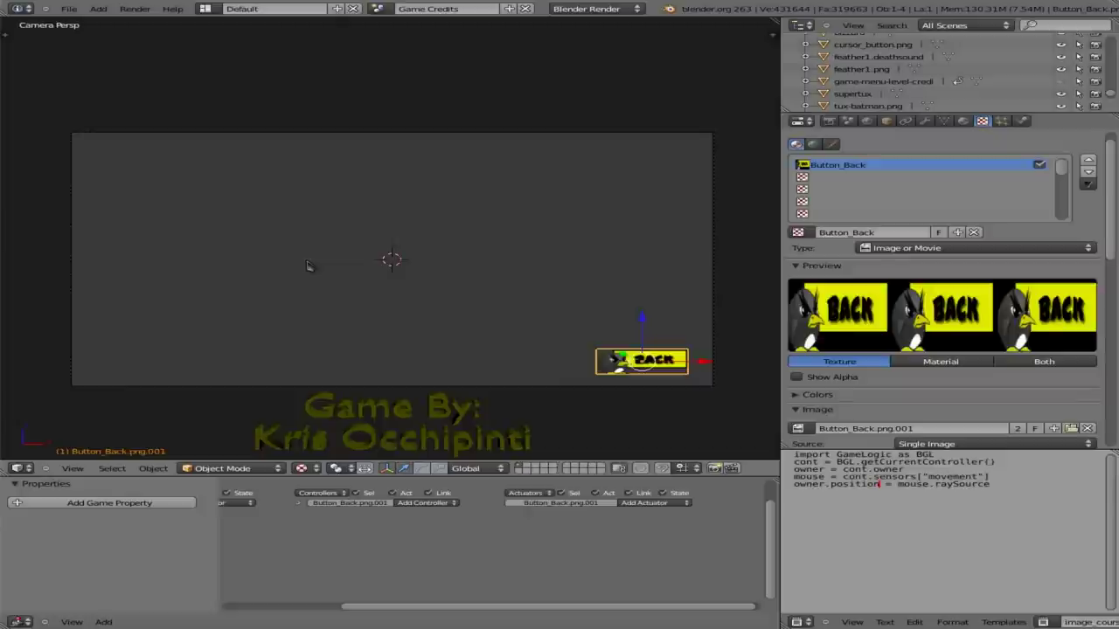
pyautogui.press('Up')
# Step: Enlarge the BACK button, keyframe its scale at frame 11, and return to frame 1
pyautogui.press('s')
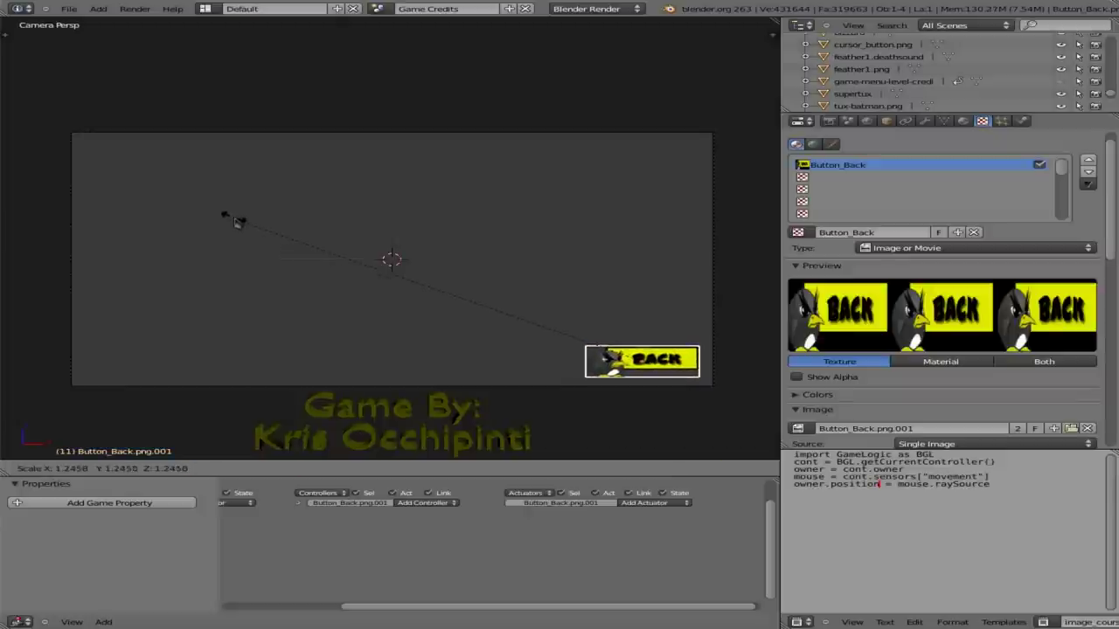
pyautogui.click(224, 213)
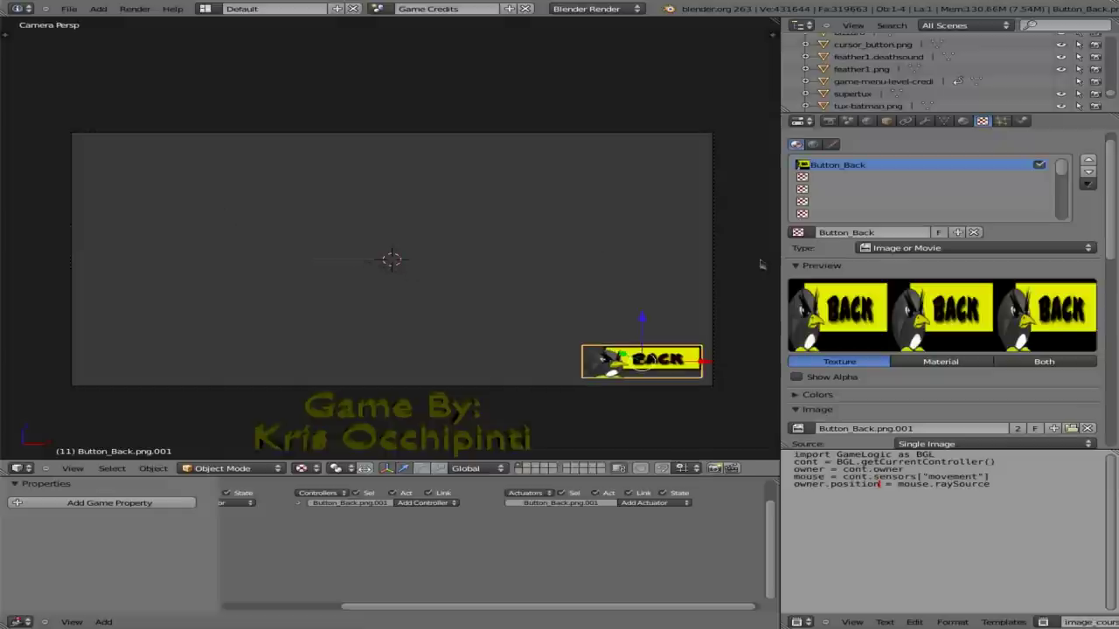
pyautogui.press('i')
pyautogui.click(651, 257)
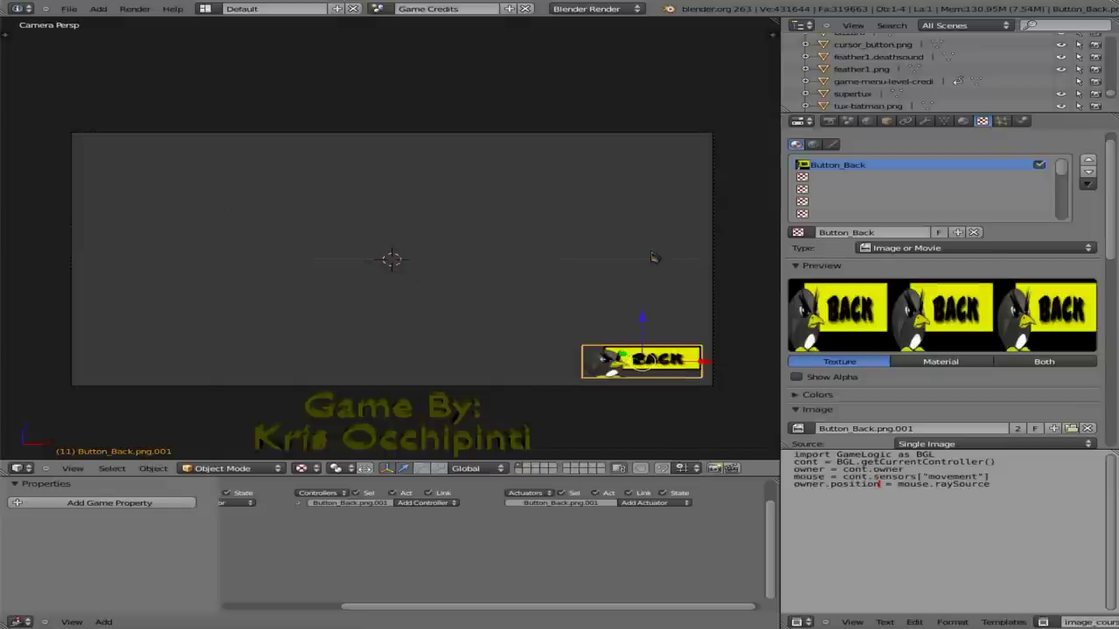
pyautogui.hotkey('shift', 'Left')
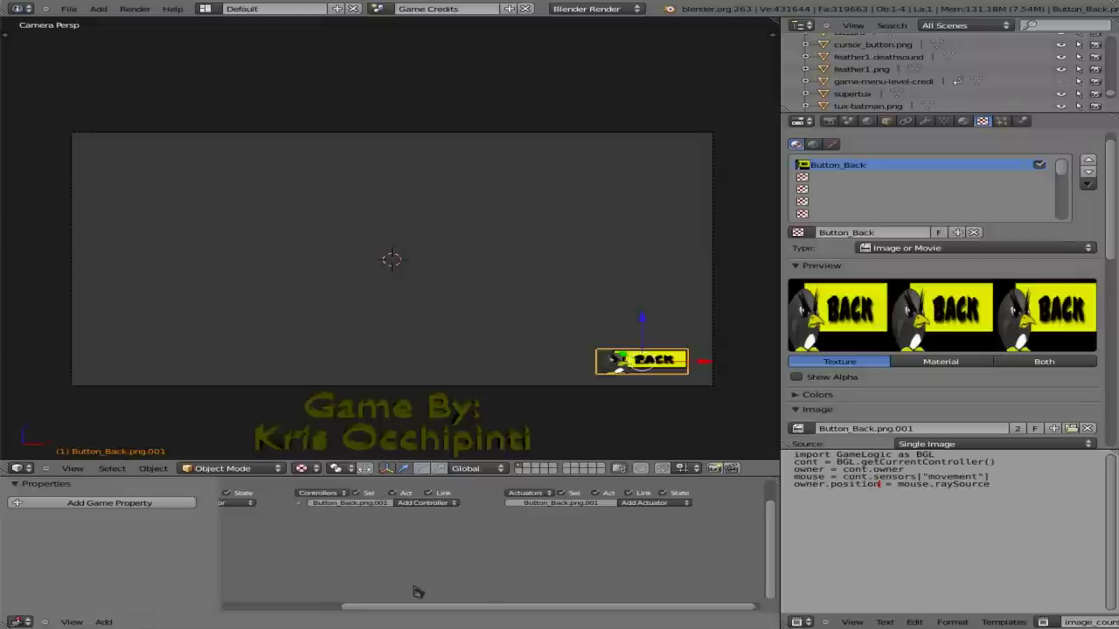
# Step: Maximize the logic editor and add two Mouse sensors, setting the first to Mouse Over
pyautogui.hotkey('ctrl', 'Up')
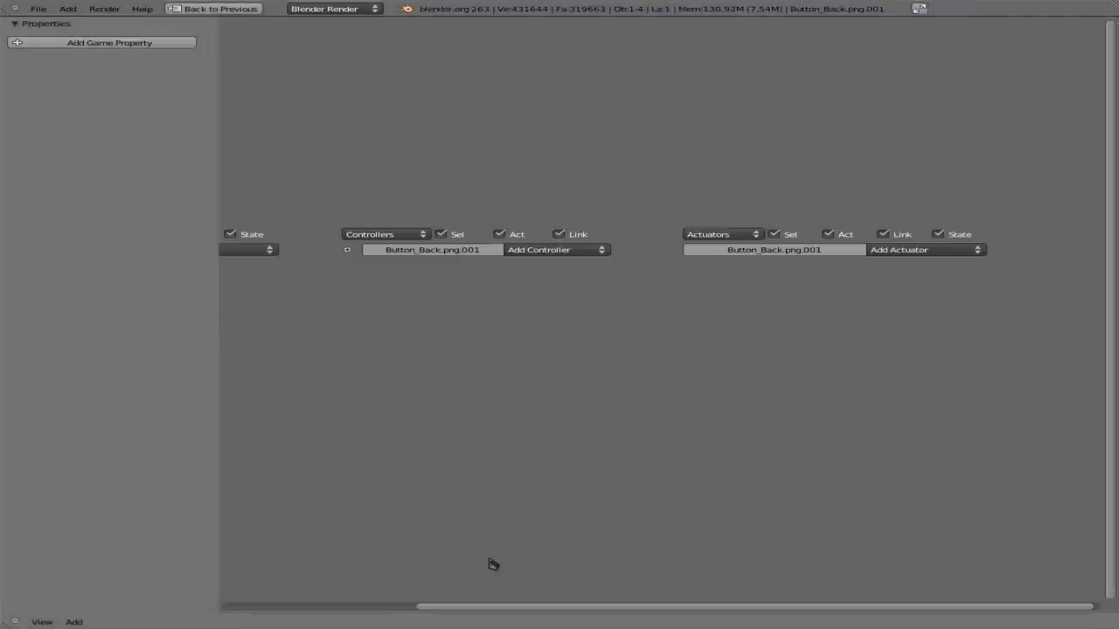
pyautogui.moveTo(430, 353); pyautogui.dragTo(732, 341, button='middle')
pyautogui.click(538, 256)
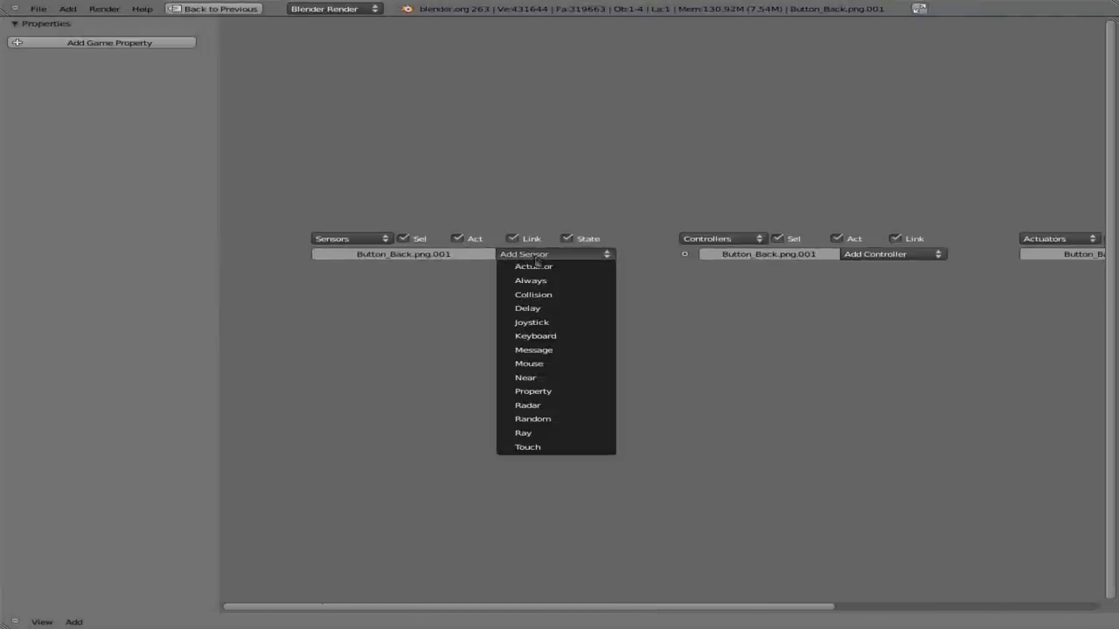
pyautogui.click(557, 365)
pyautogui.click(544, 255)
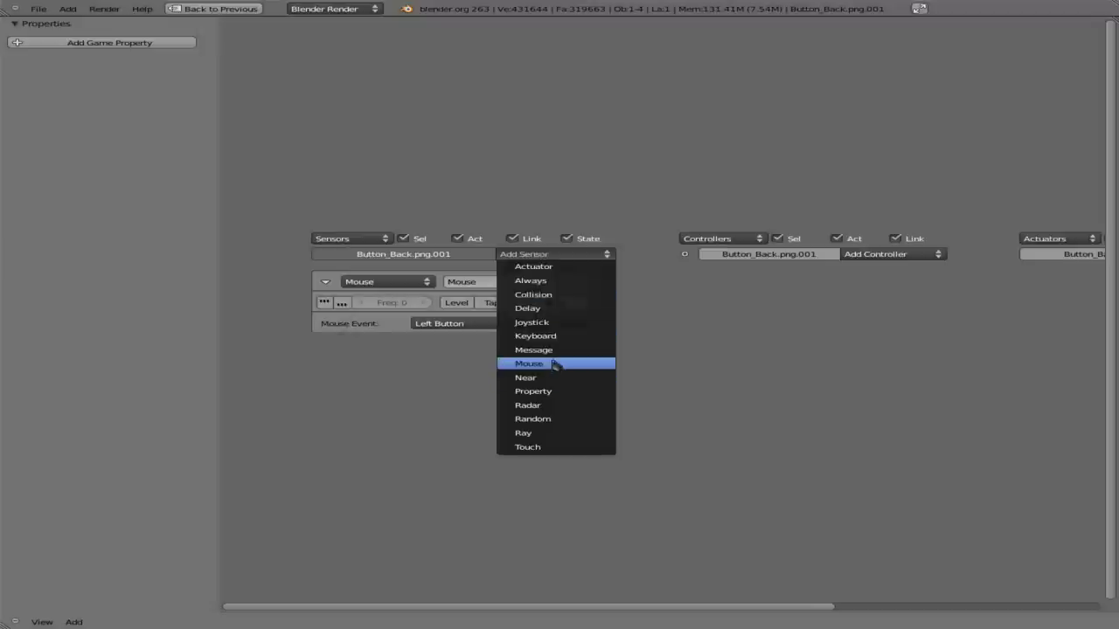
pyautogui.click(554, 363)
pyautogui.click(524, 324)
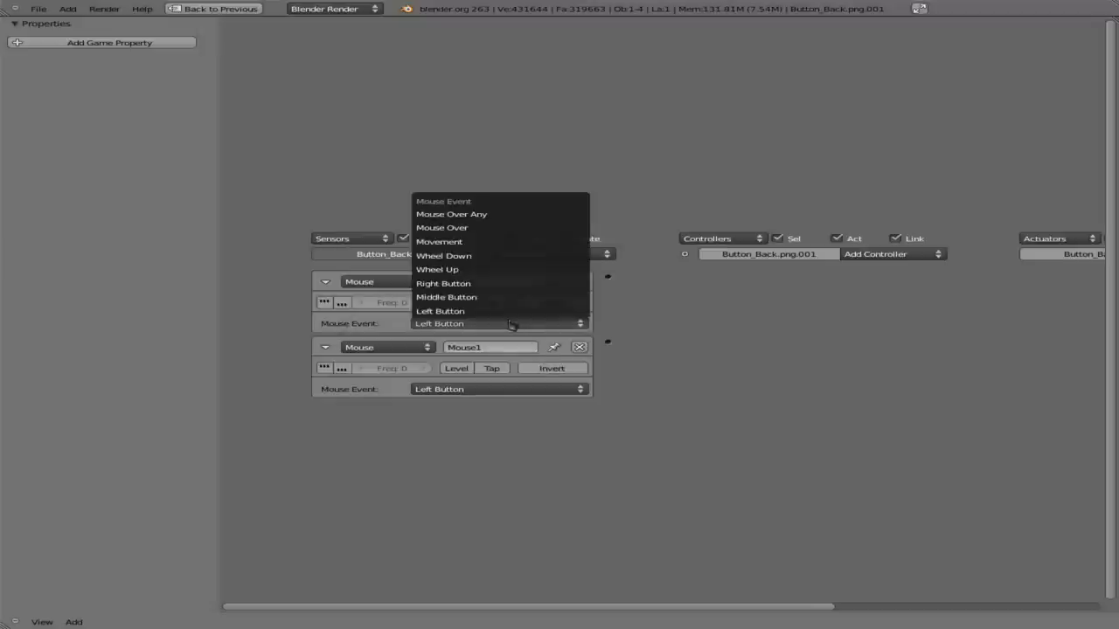
pyautogui.click(492, 227)
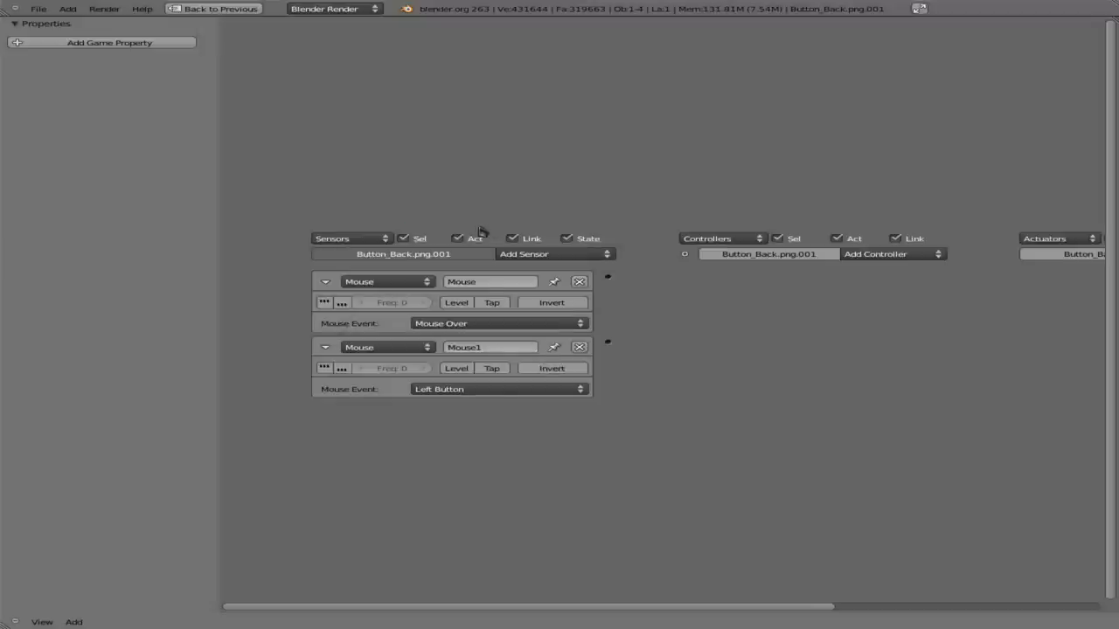
# Step: Add two And controllers to the BACK button
pyautogui.click(916, 255)
pyautogui.click(909, 267)
pyautogui.click(891, 255)
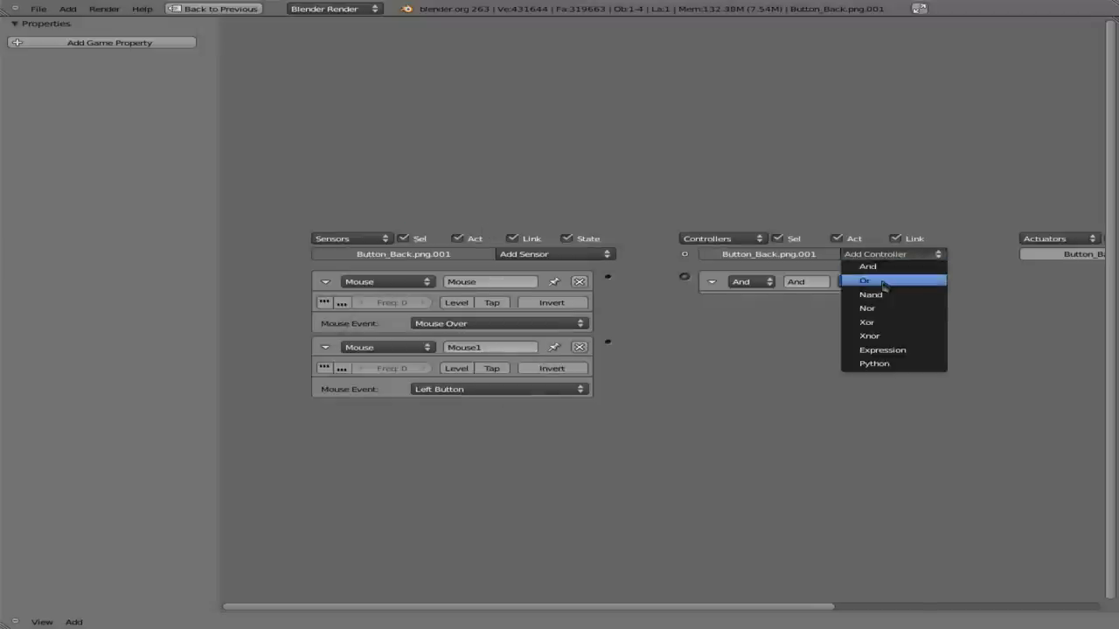
pyautogui.click(874, 267)
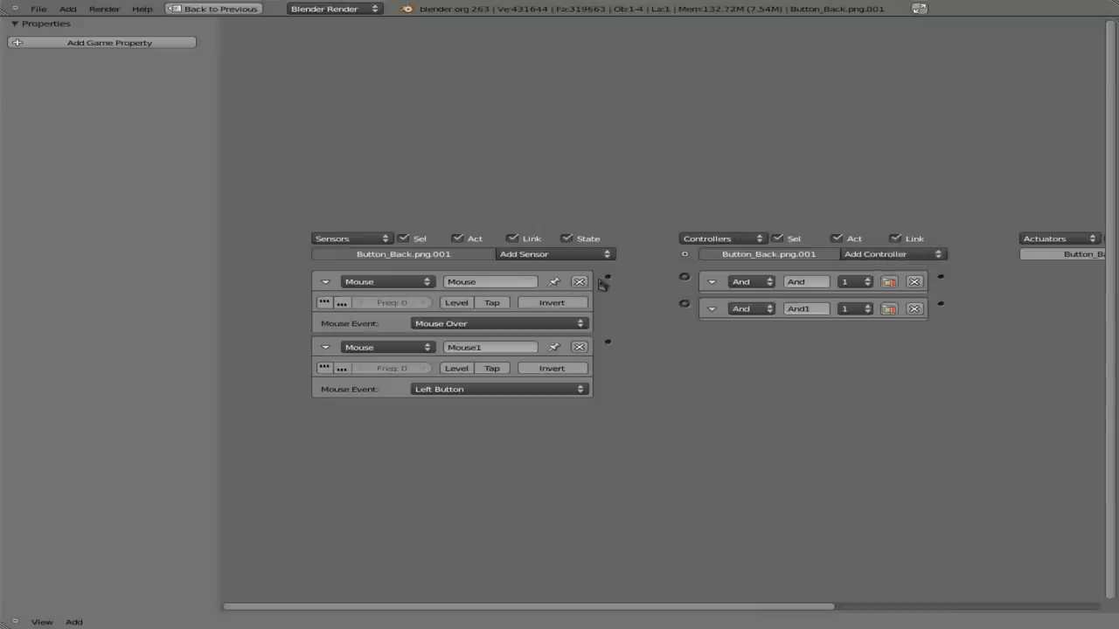
# Step: Wire the Mouse Over and second Mouse sensors to the And controllers
pyautogui.moveTo(609, 282); pyautogui.dragTo(681, 280)
pyautogui.moveTo(610, 277); pyautogui.dragTo(684, 278)
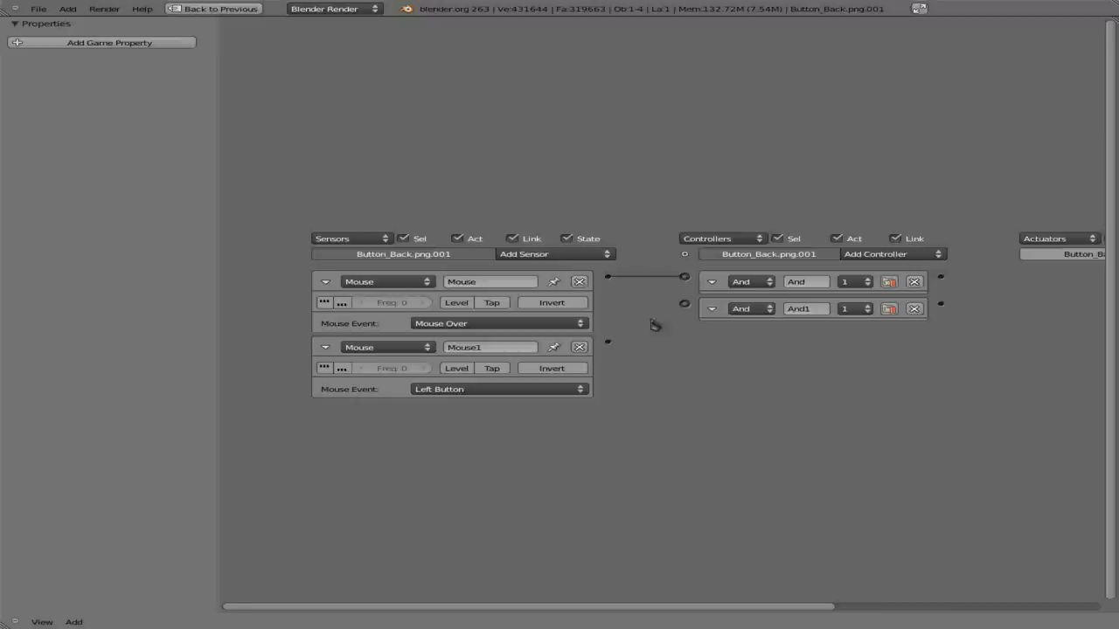
pyautogui.moveTo(609, 341); pyautogui.dragTo(683, 278)
pyautogui.moveTo(609, 277); pyautogui.dragTo(684, 304)
# Step: Add a Scene actuator and an Action actuator
pyautogui.keyDown('ctrl'); pyautogui.hscroll(8, 859, 381); pyautogui.keyUp('ctrl')
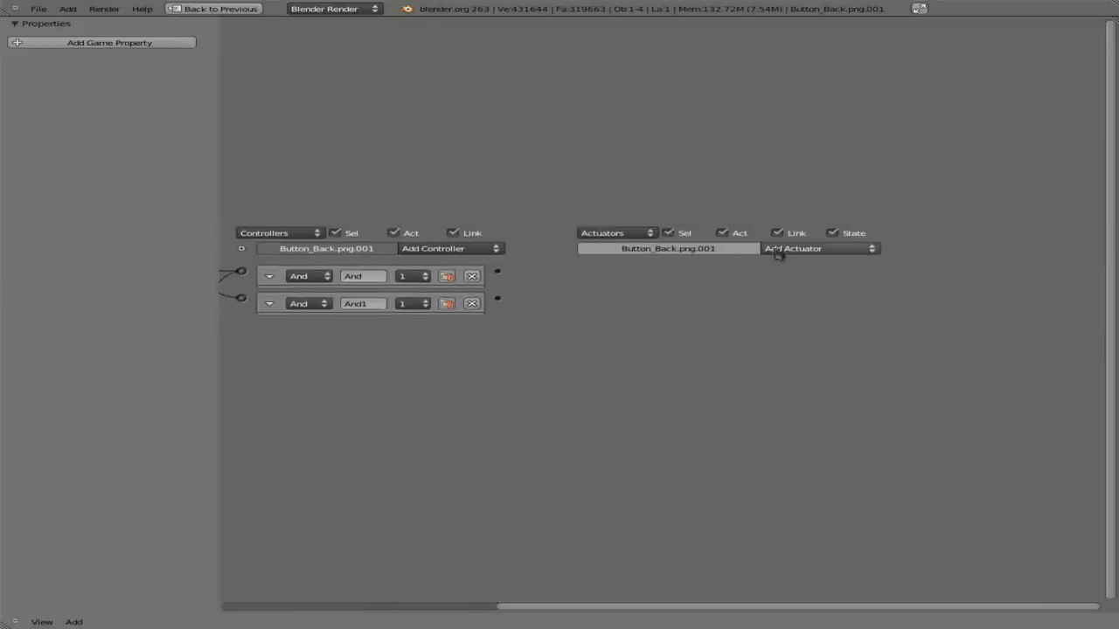
pyautogui.click(781, 253)
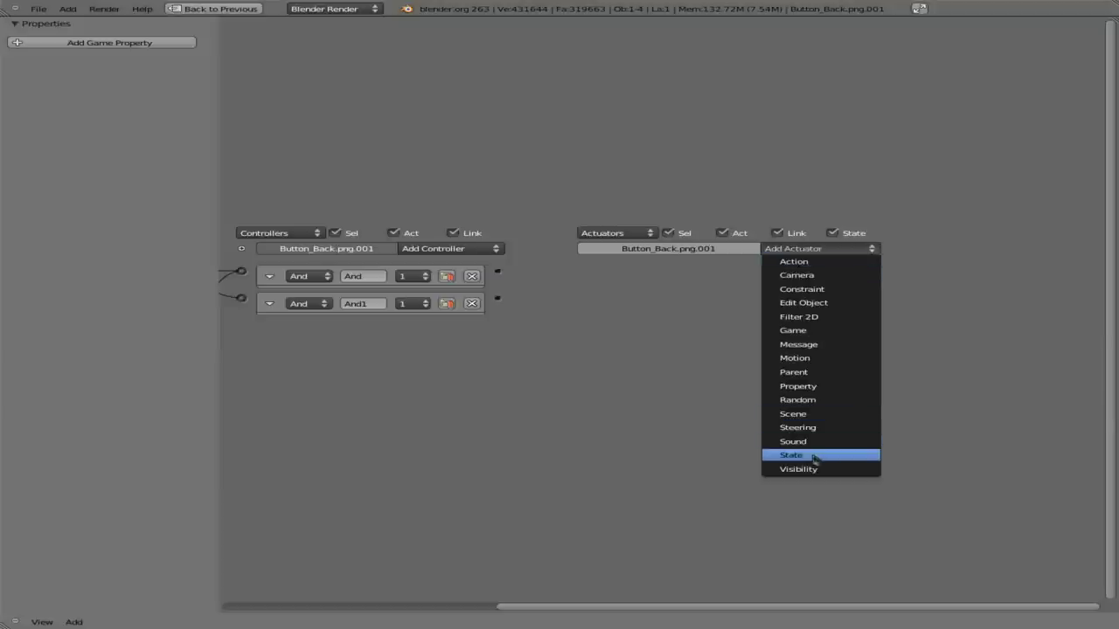
pyautogui.click(793, 413)
pyautogui.click(816, 249)
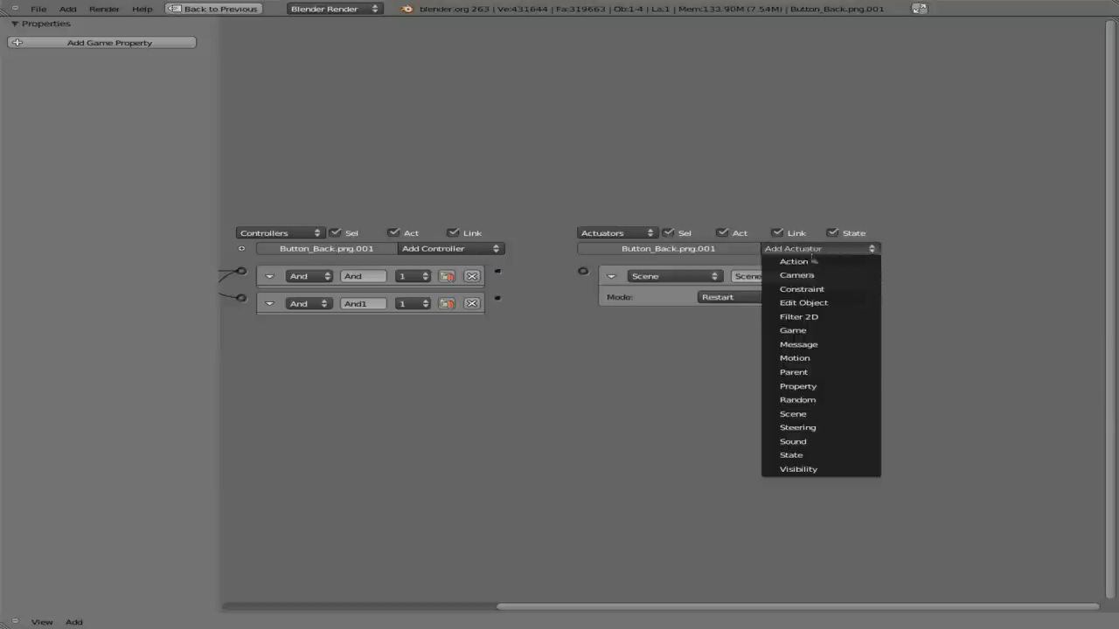
pyautogui.click(807, 262)
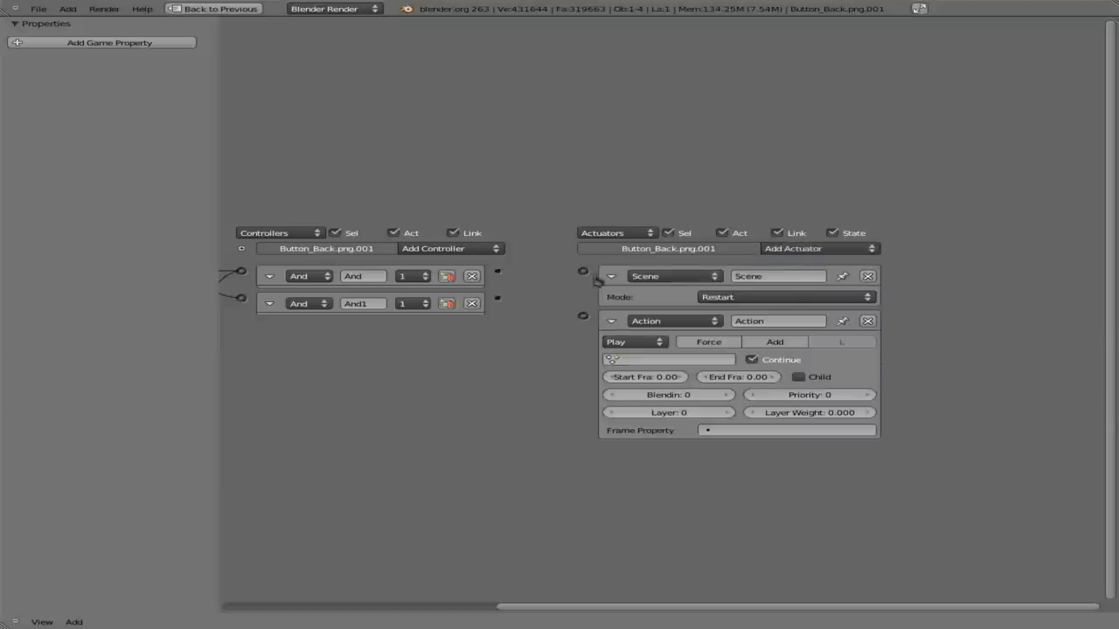
# Step: Link the And controller to the Scene actuator and set it to Set Scene MainMenu
pyautogui.moveTo(498, 272); pyautogui.dragTo(584, 273)
pyautogui.moveTo(367, 387)
pyautogui.mouseDown(button='middle')
pyautogui.moveTo(550, 379)
pyautogui.moveTo(349, 375)
pyautogui.mouseUp(button='middle')
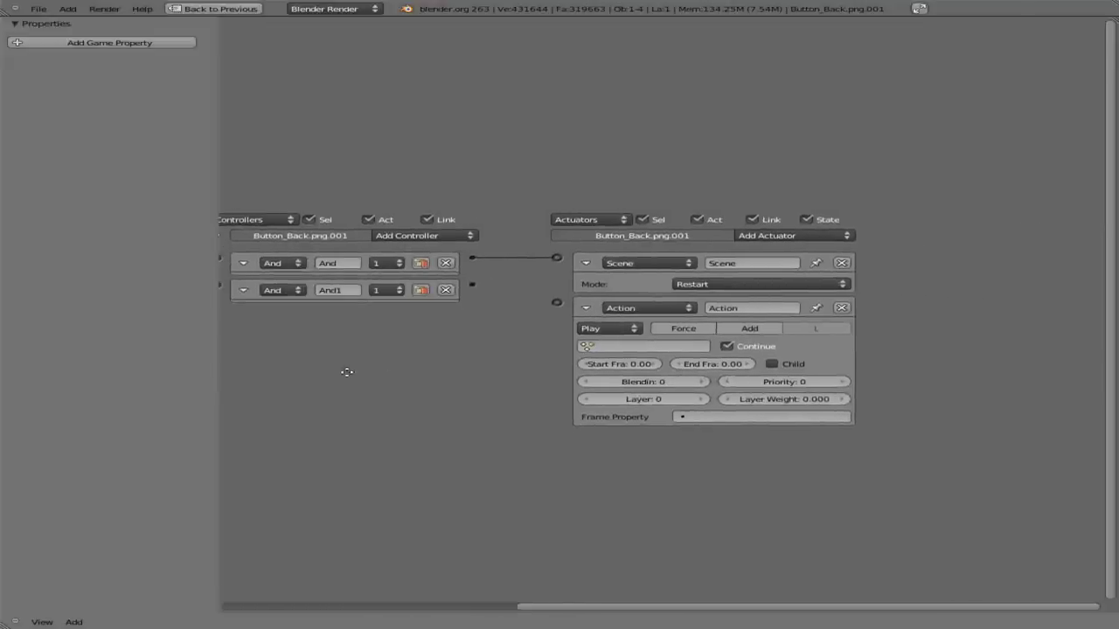
pyautogui.click(703, 285)
pyautogui.click(712, 258)
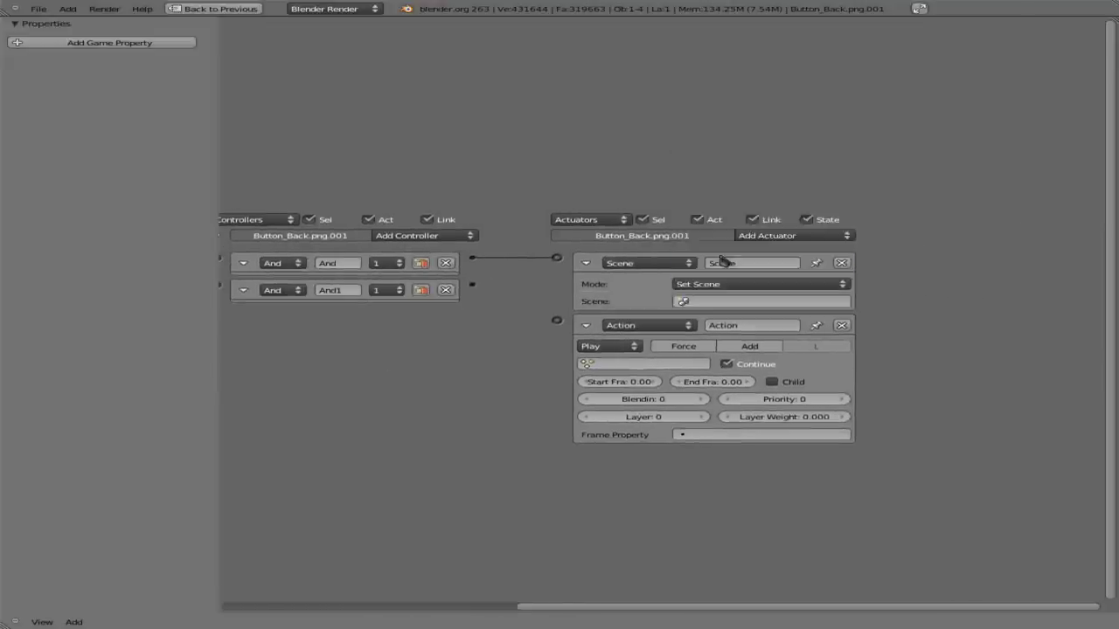
pyautogui.click(713, 300)
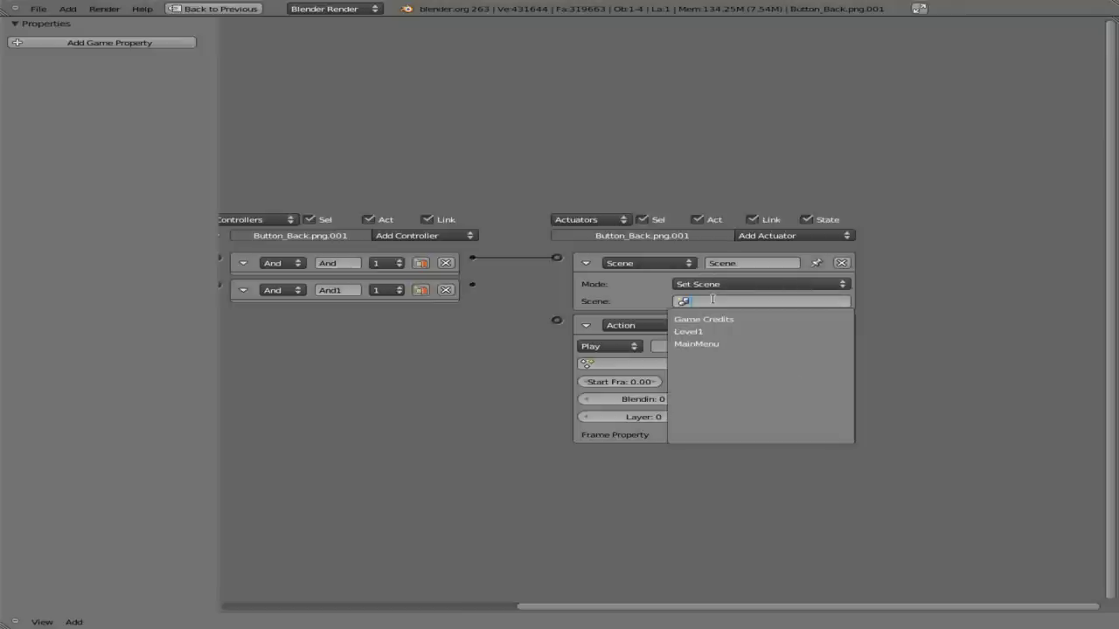
pyautogui.click(726, 344)
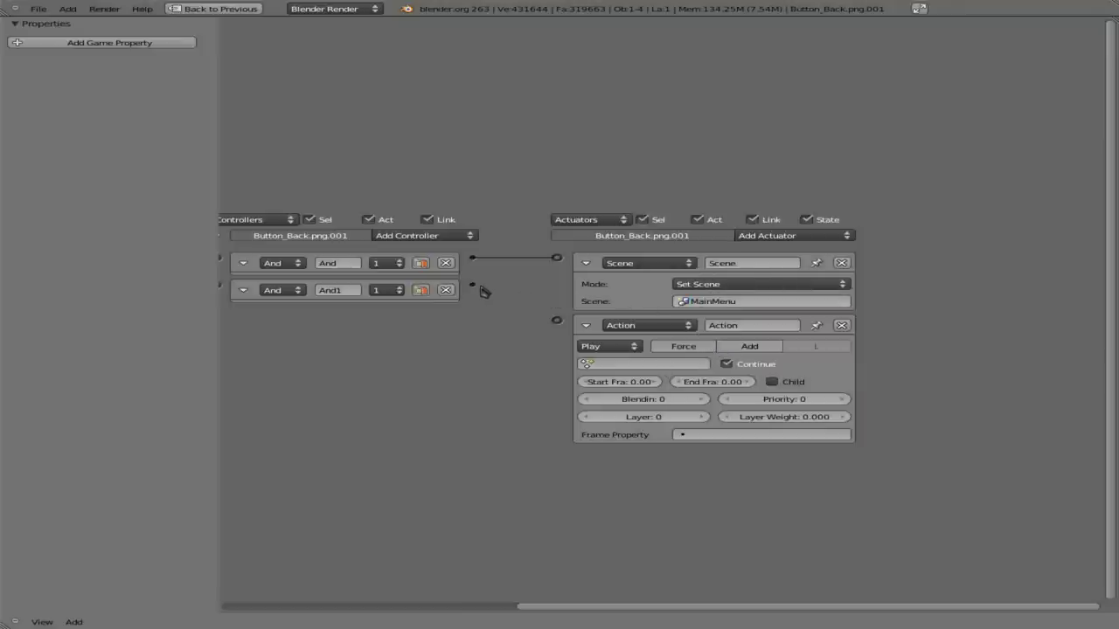
# Step: Link And1 to the Action actuator, set Flipper mode with Button_Back.png.001Action, and edit End Frame
pyautogui.moveTo(472, 284); pyautogui.dragTo(557, 320)
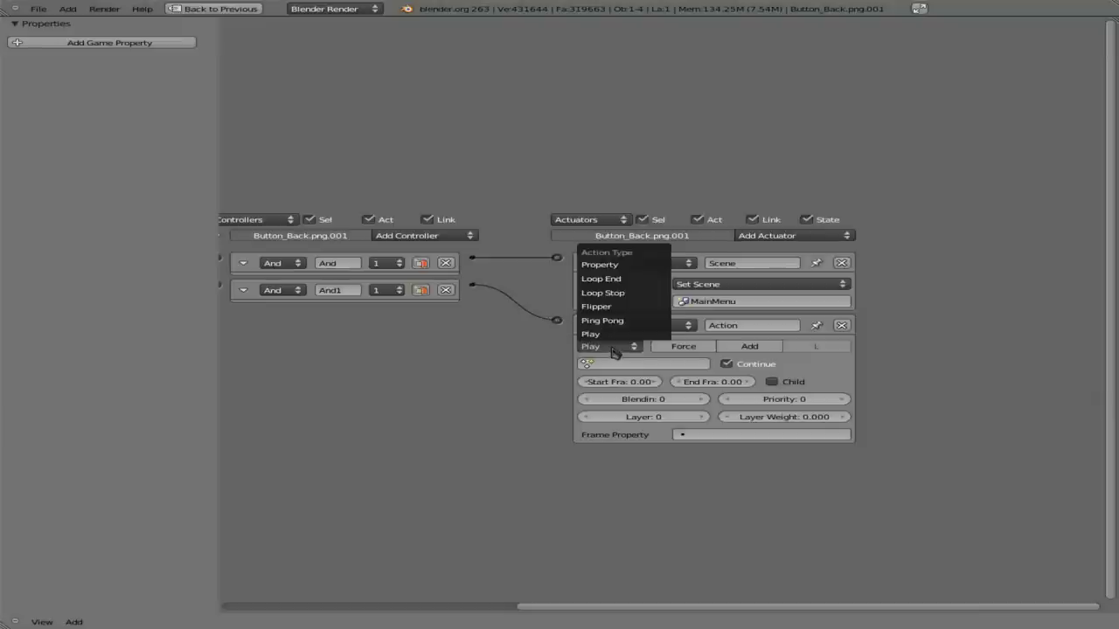
pyautogui.click(619, 306)
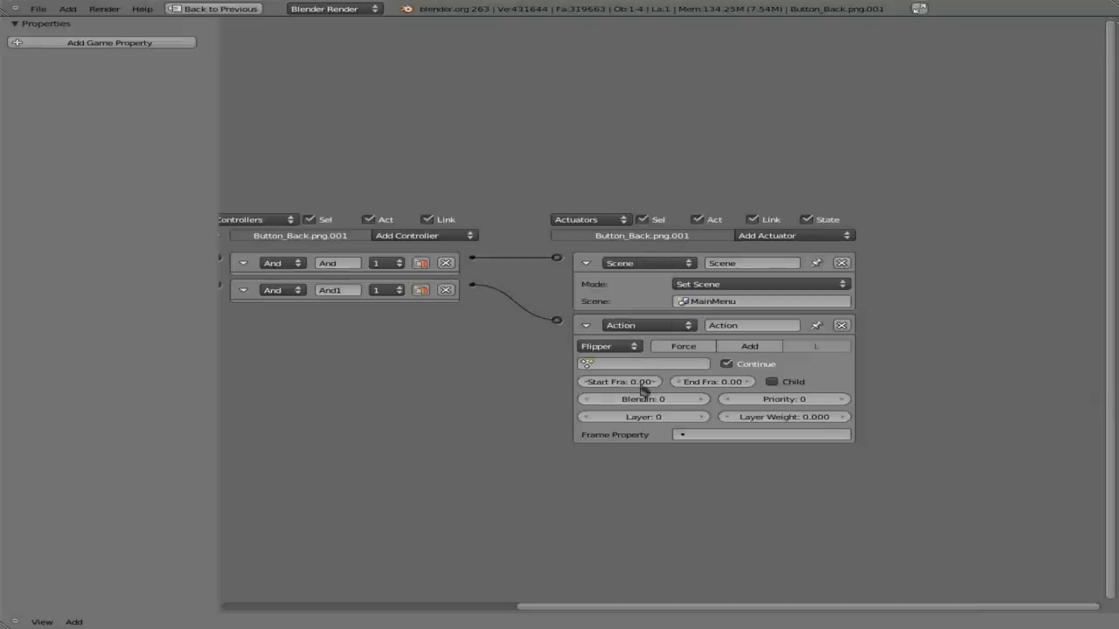
pyautogui.click(644, 365)
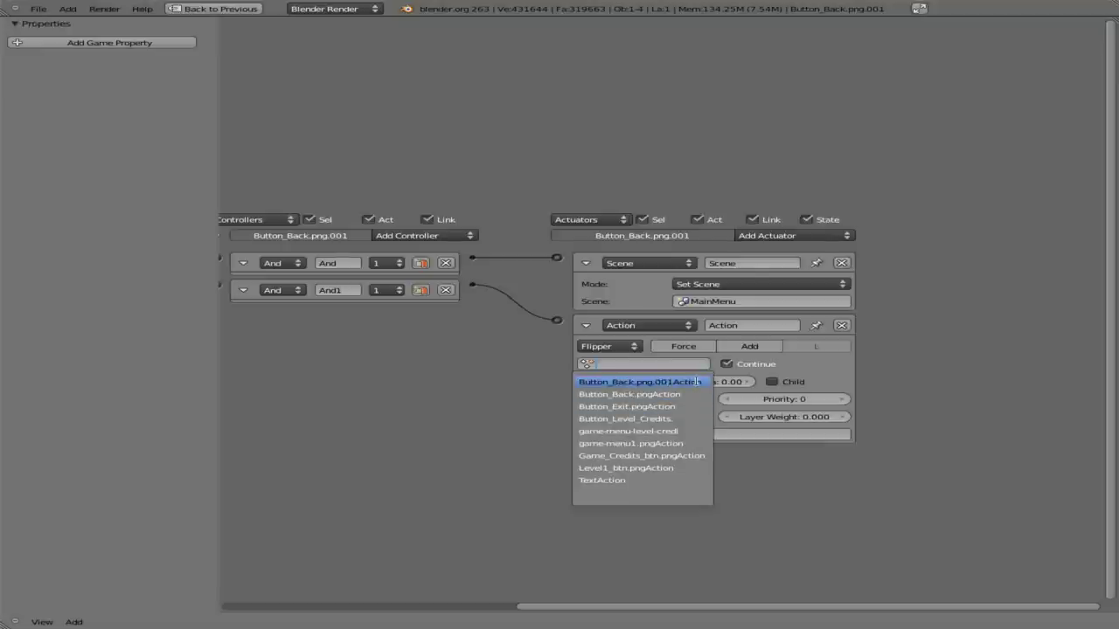
pyautogui.click(697, 381)
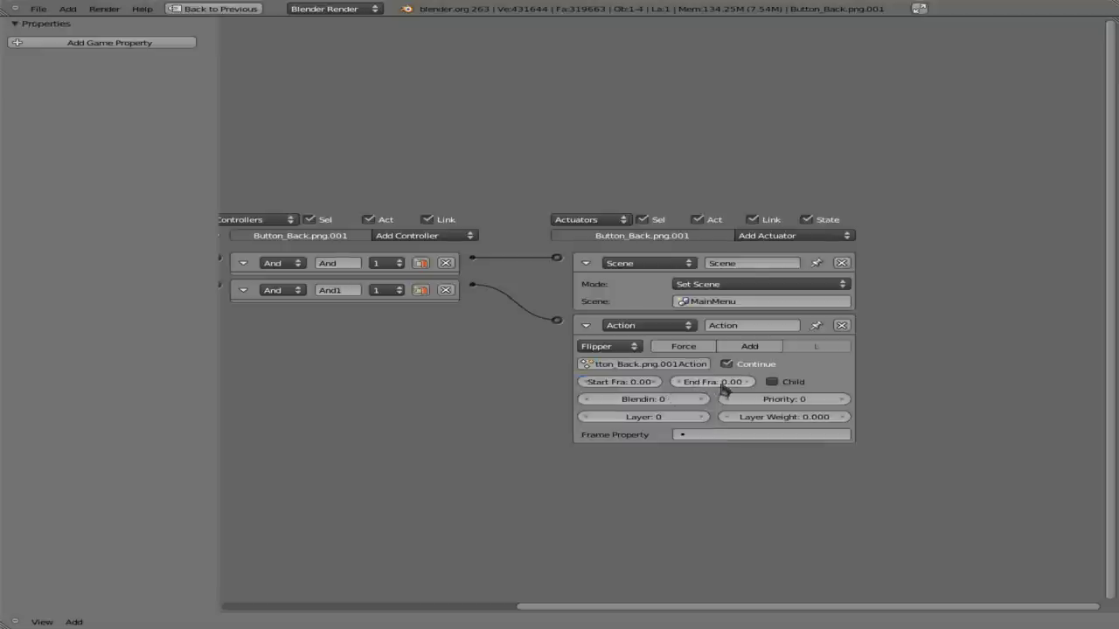
pyautogui.click(723, 386)
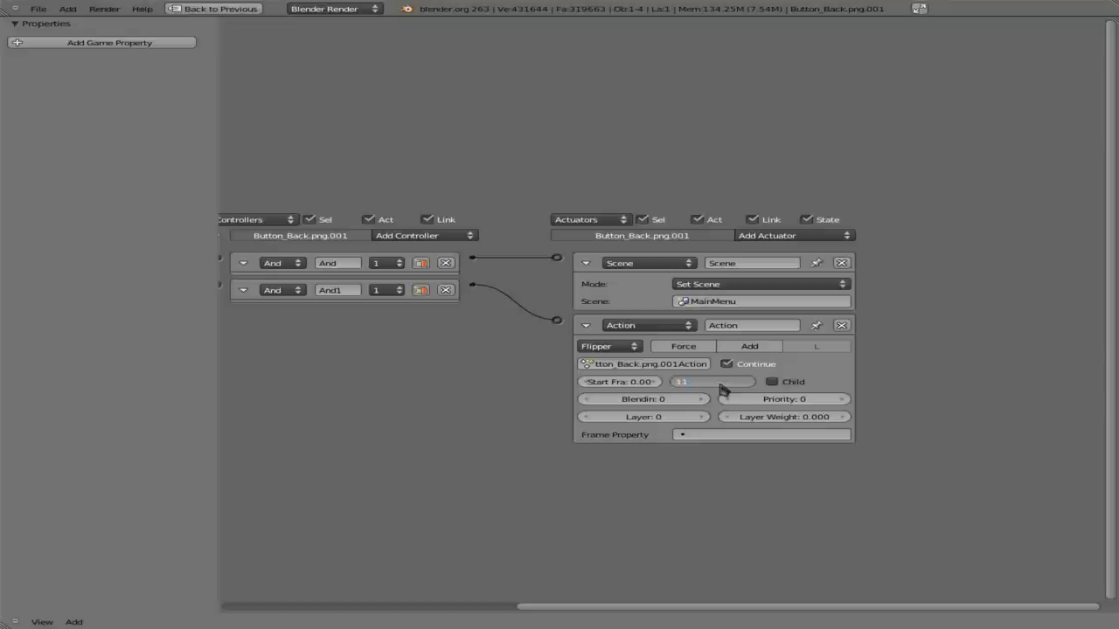
# Step: Confirm End Frame 11, restore the full layout, and switch to the MainMenu scene
pyautogui.press('Return')
pyautogui.hotkey('ctrl', 'Up')
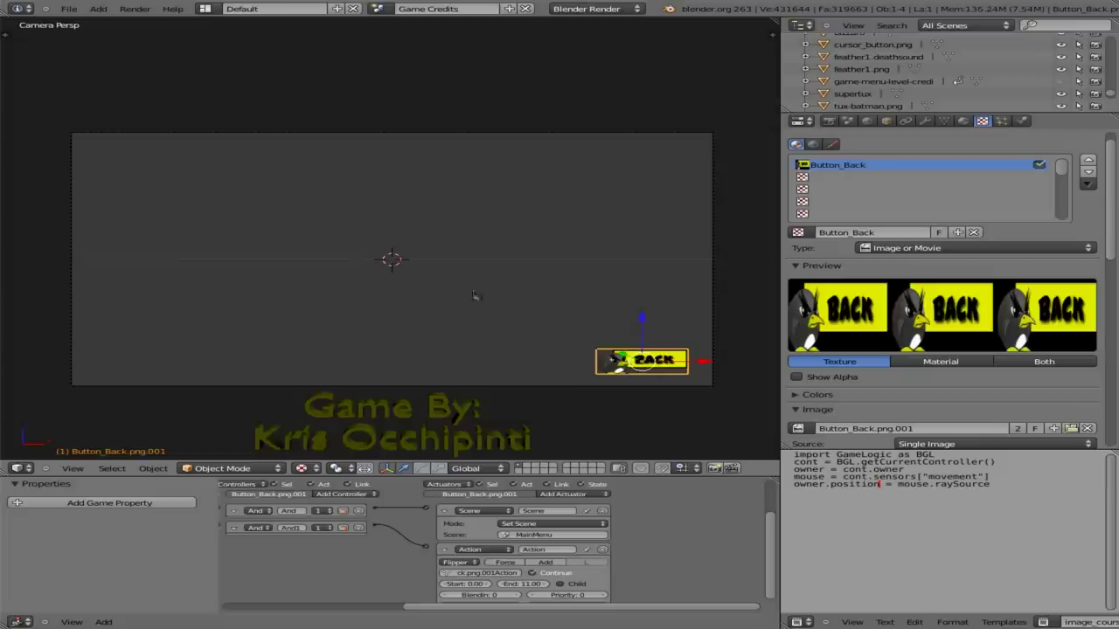
pyautogui.click(378, 9)
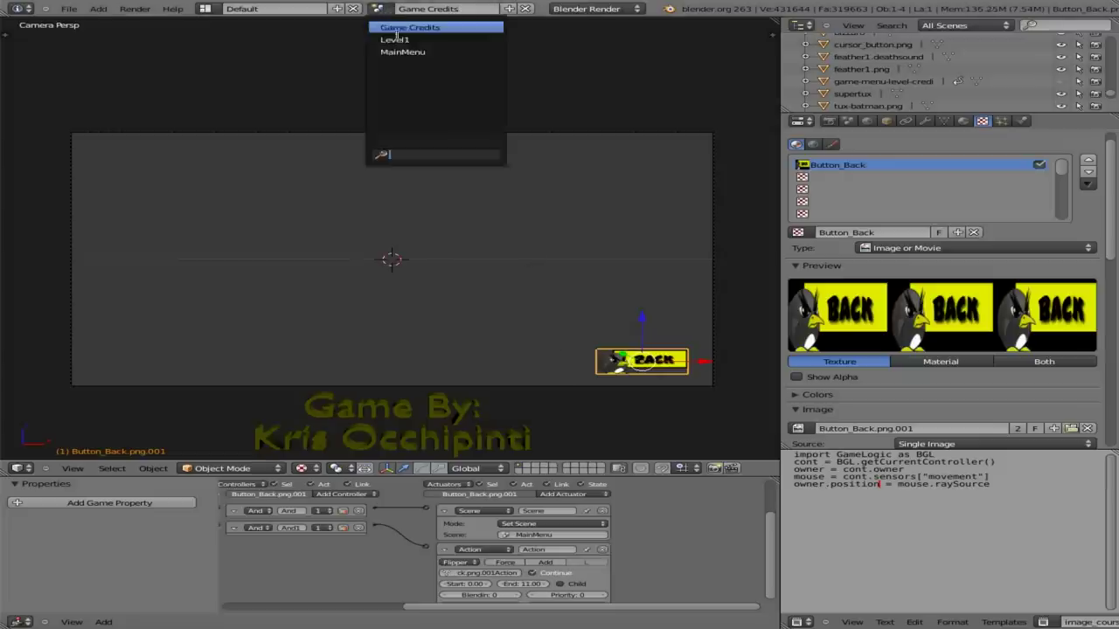
pyautogui.click(405, 54)
# Step: Playtest the menu: Credits, Back, Credits, Back, Level 1, then Menu > EXIT
pyautogui.press('p')
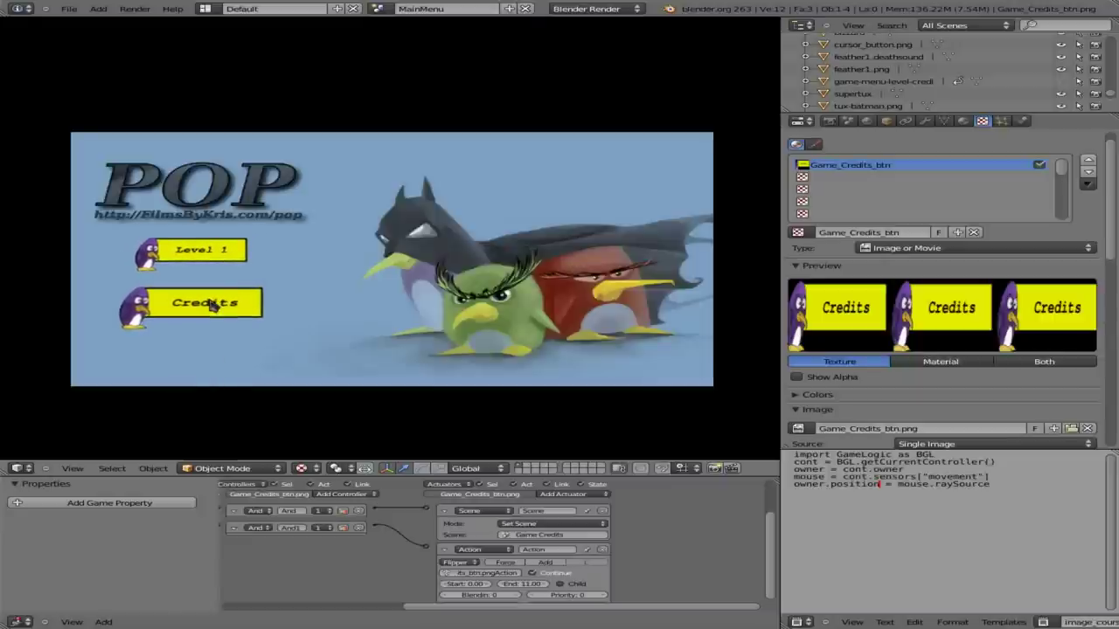
pyautogui.click(211, 304)
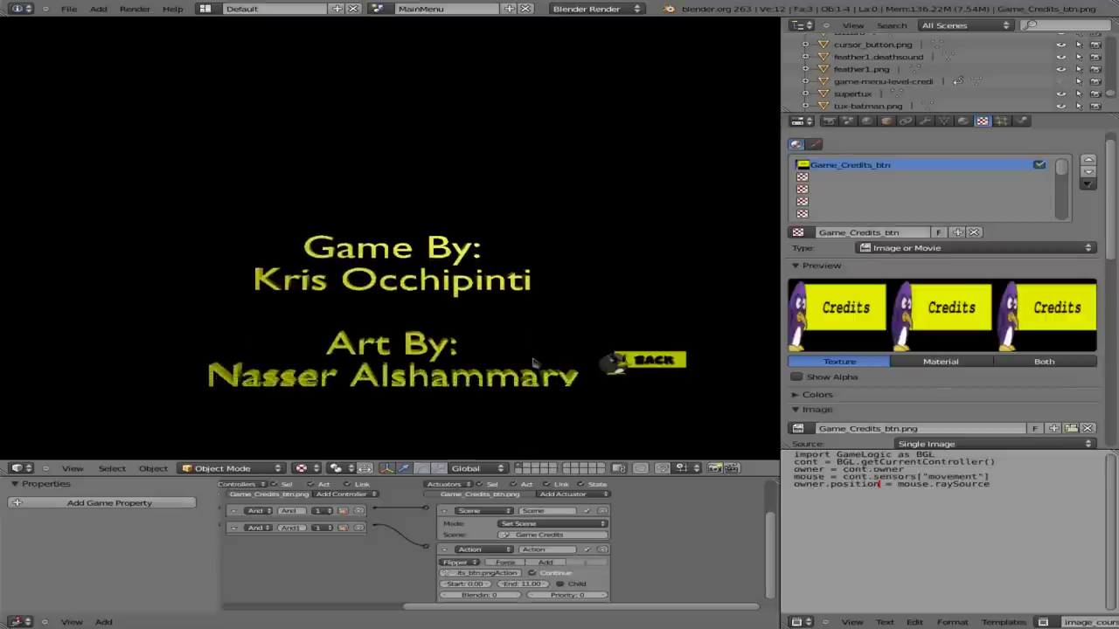
pyautogui.click(658, 360)
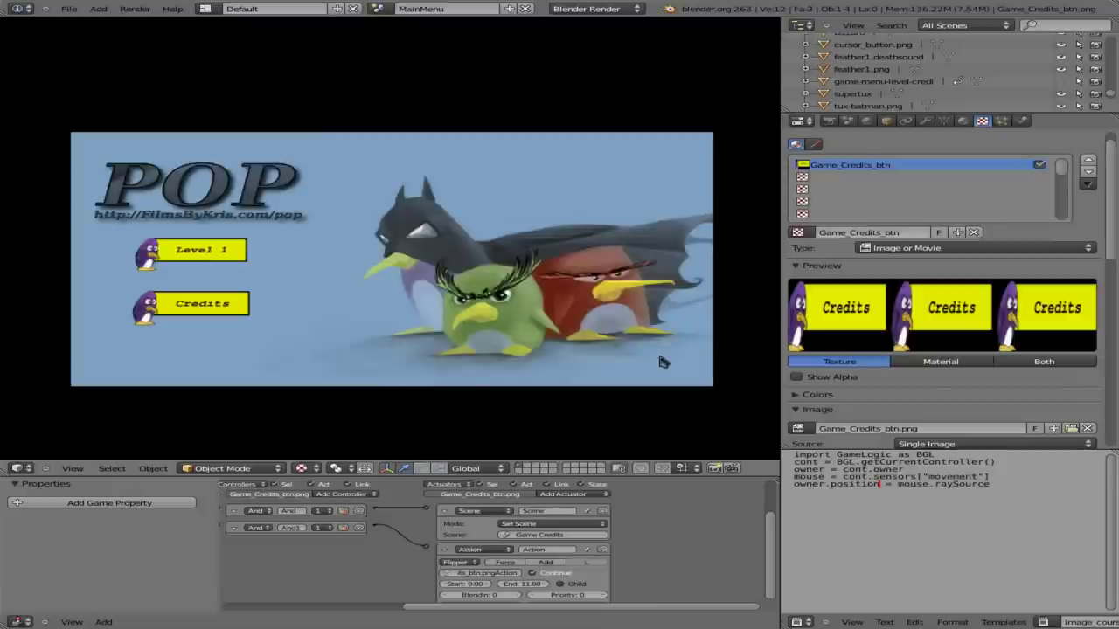
pyautogui.click(201, 312)
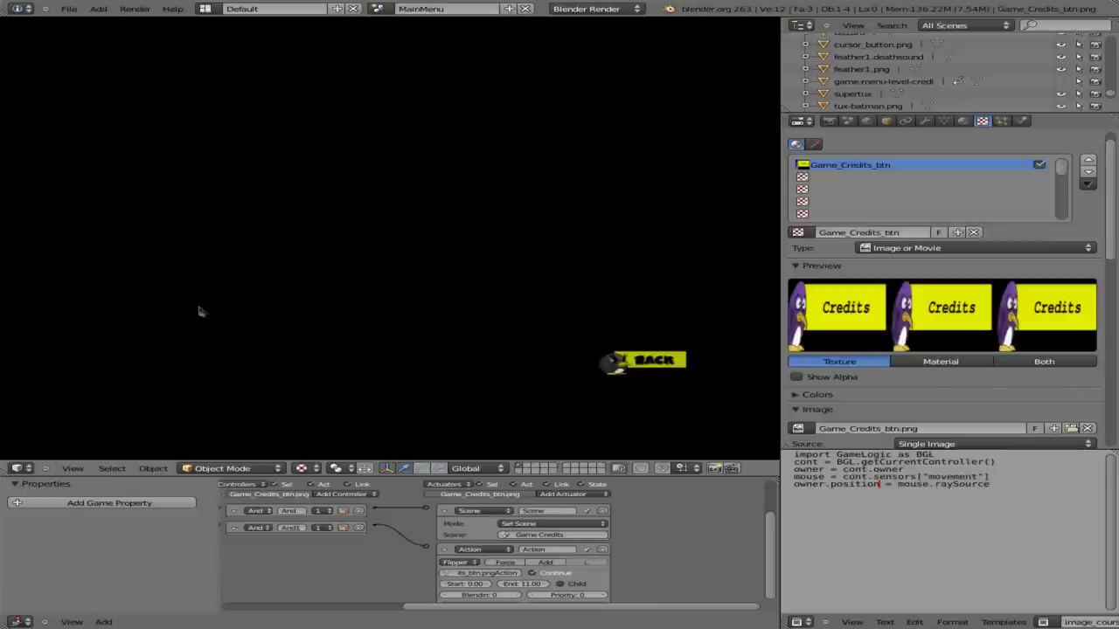
pyautogui.click(638, 360)
pyautogui.click(206, 253)
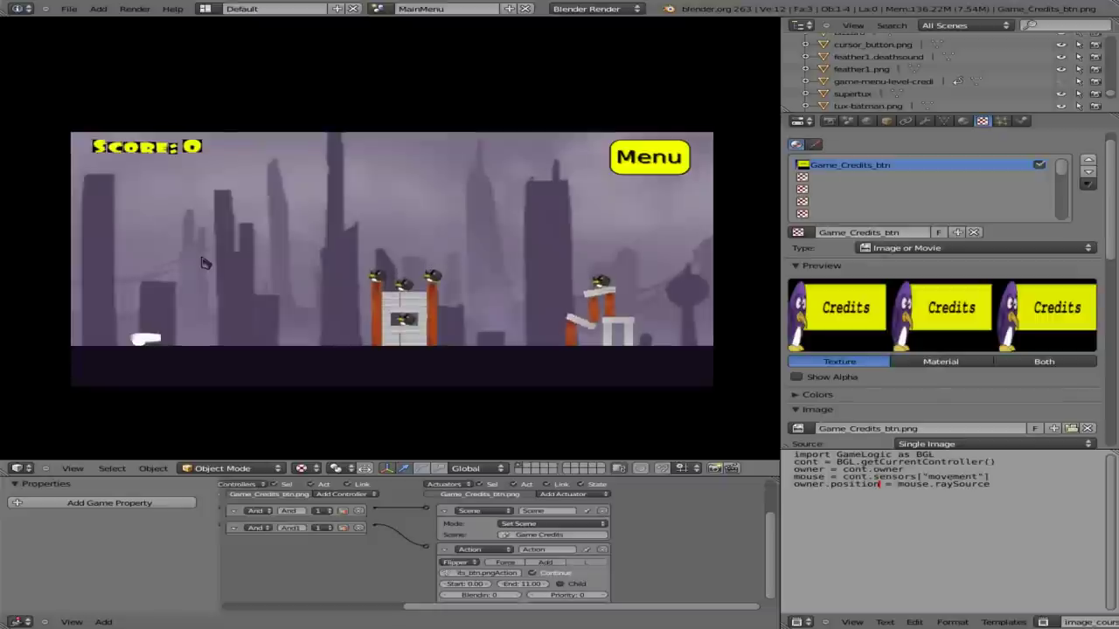
pyautogui.click(649, 161)
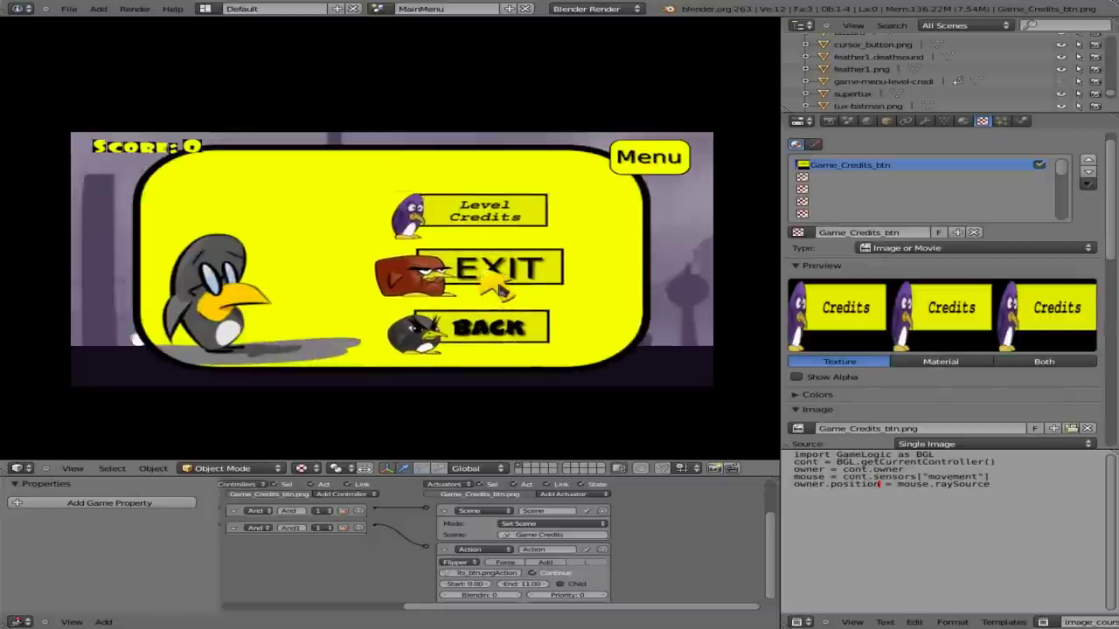
pyautogui.click(501, 288)
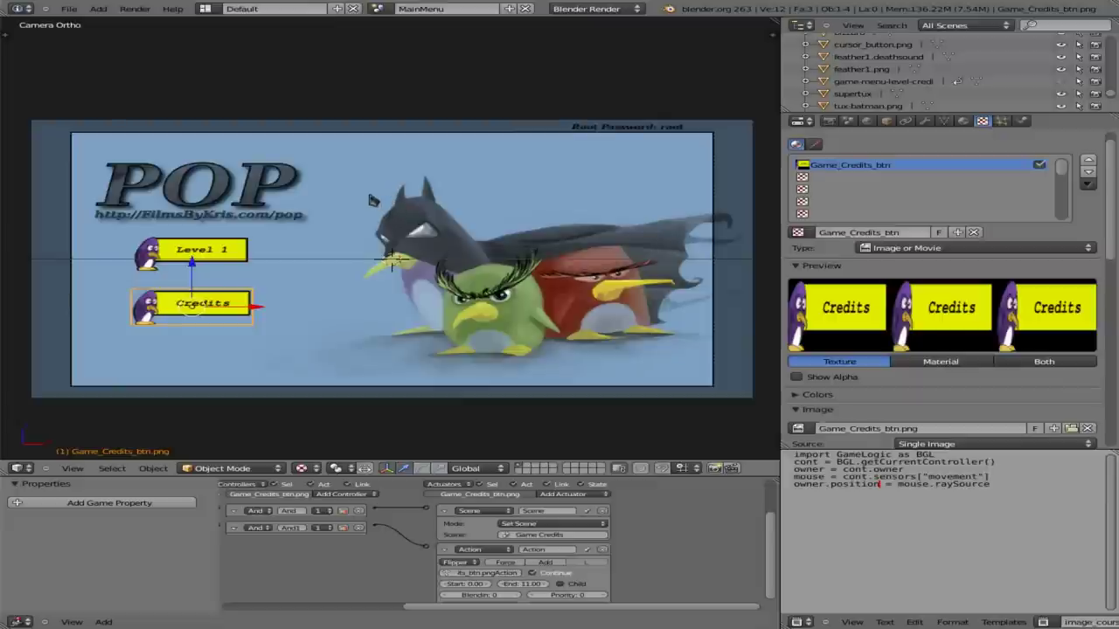
# Step: Choose Button_Exit.png in Import Images as Planes with Shadeless, Use Alpha and Premultiply ticked
pyautogui.press('space')
pyautogui.press('Return')
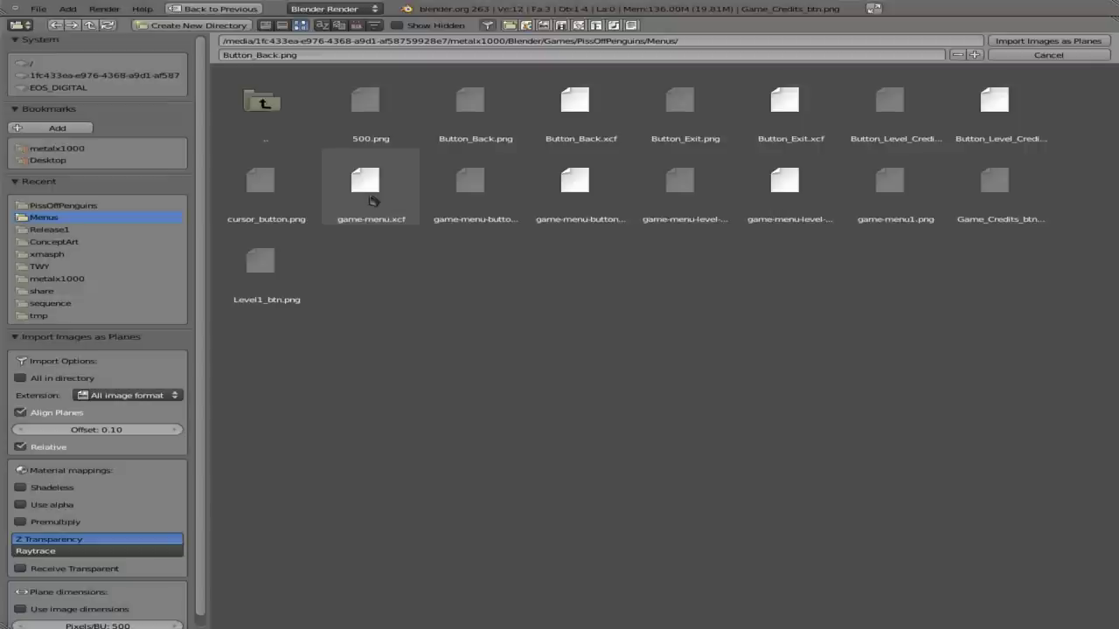
pyautogui.click(666, 116)
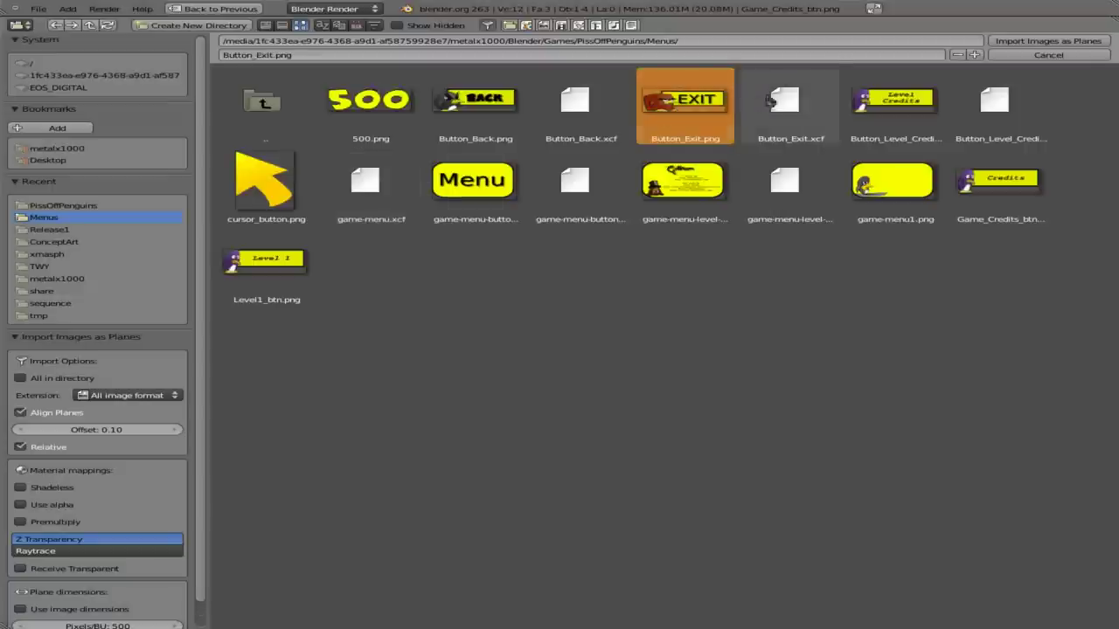
pyautogui.click(39, 487)
pyautogui.click(42, 505)
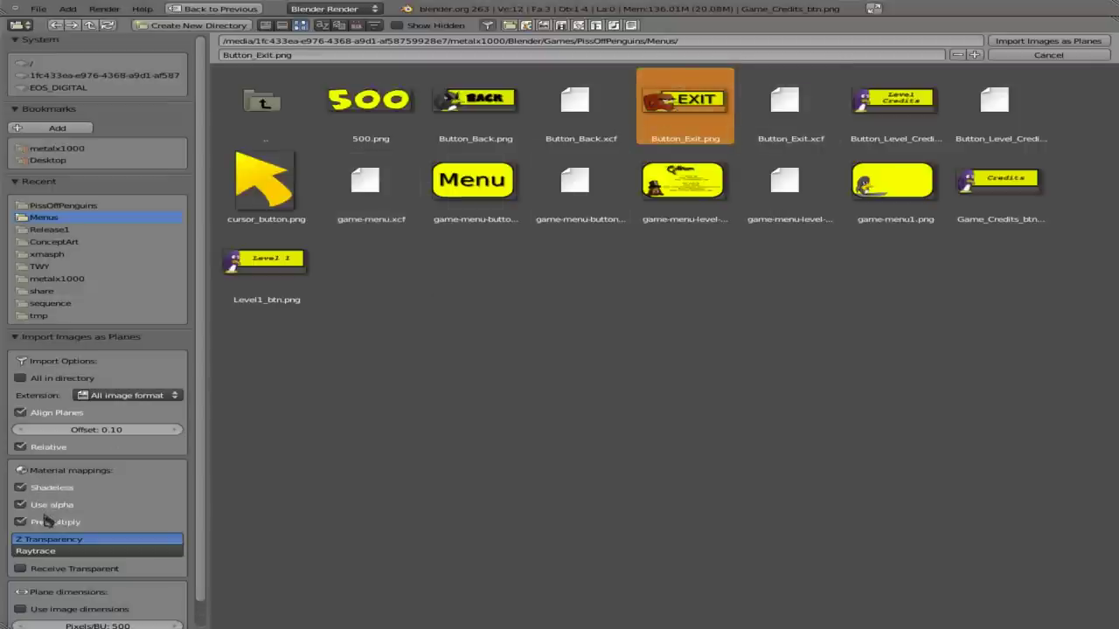
pyautogui.click(58, 522)
# Step: Import the EXIT plane, rotate it 90° on X, shrink it and place it below Credits
pyautogui.click(1023, 42)
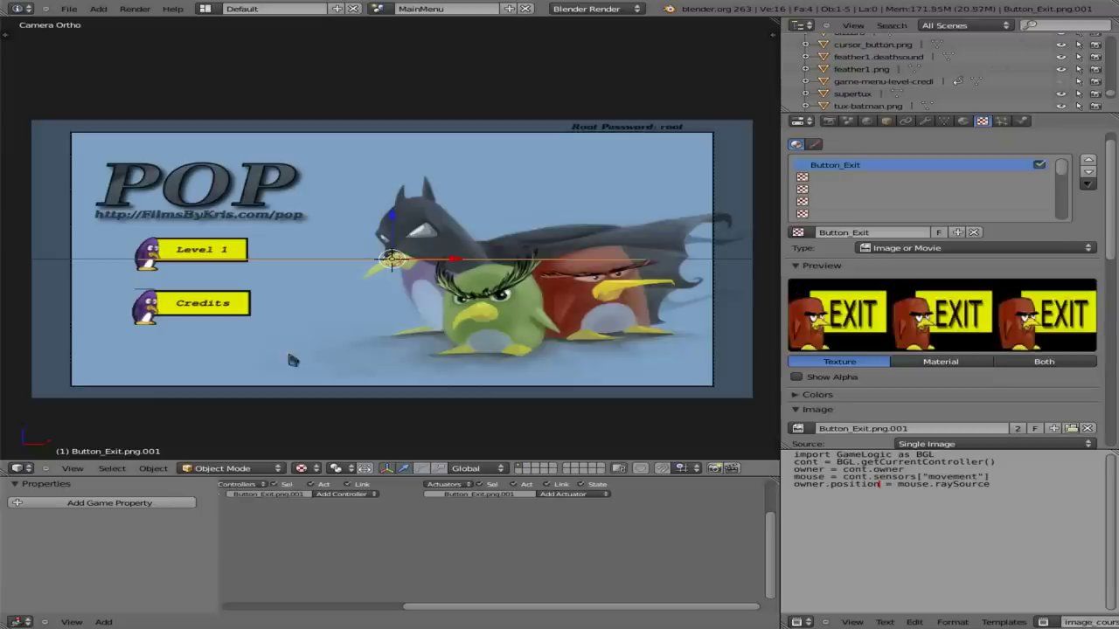
pyautogui.write('rx90')
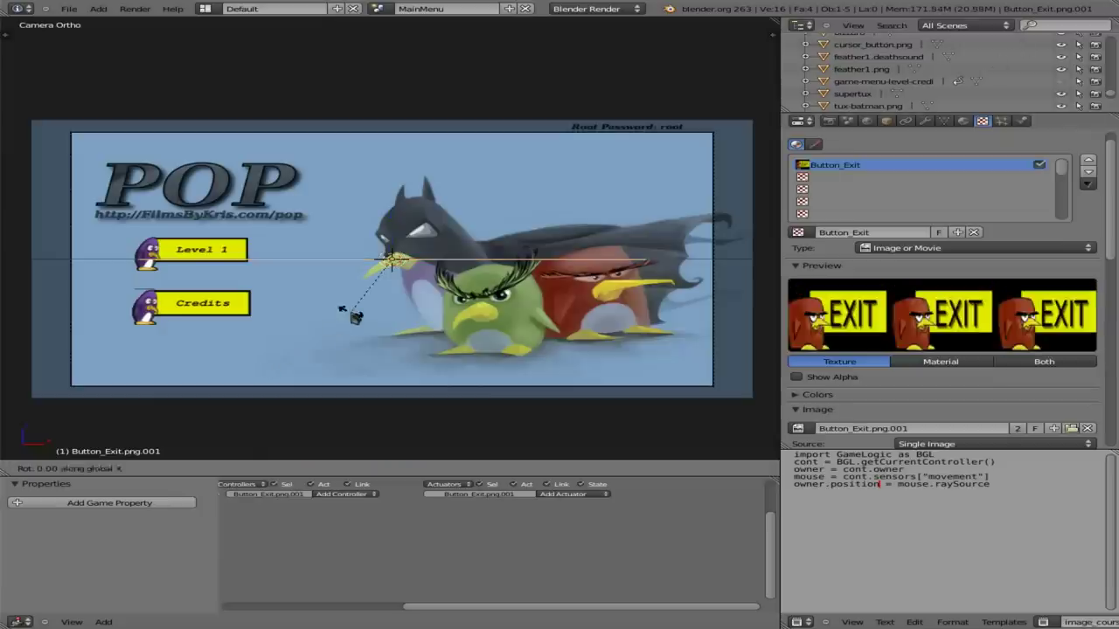
pyautogui.press('Return')
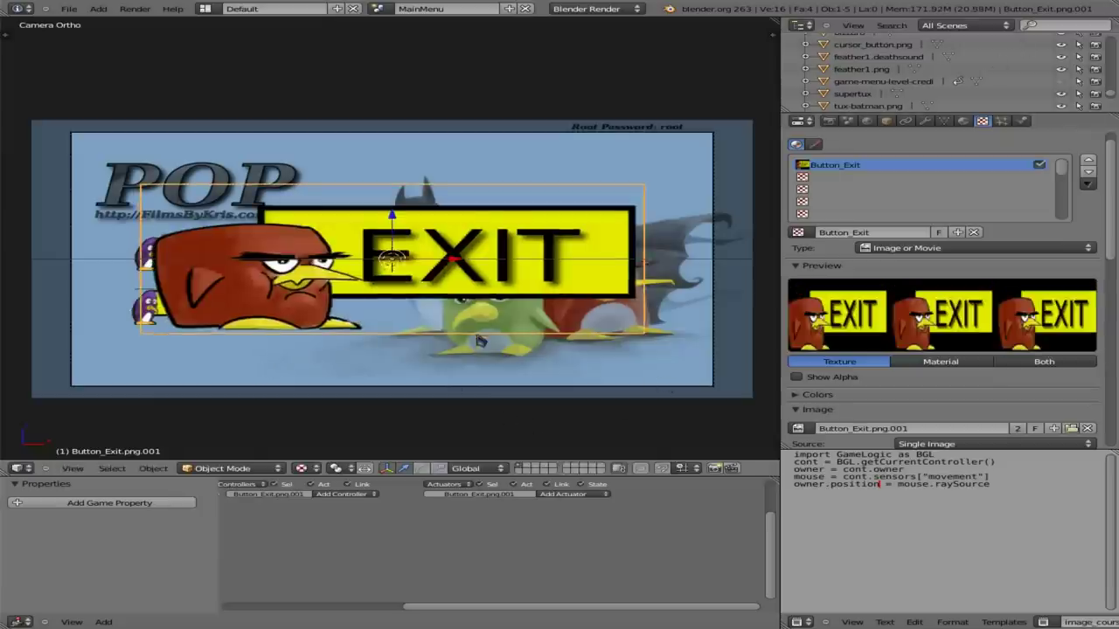
pyautogui.press('s')
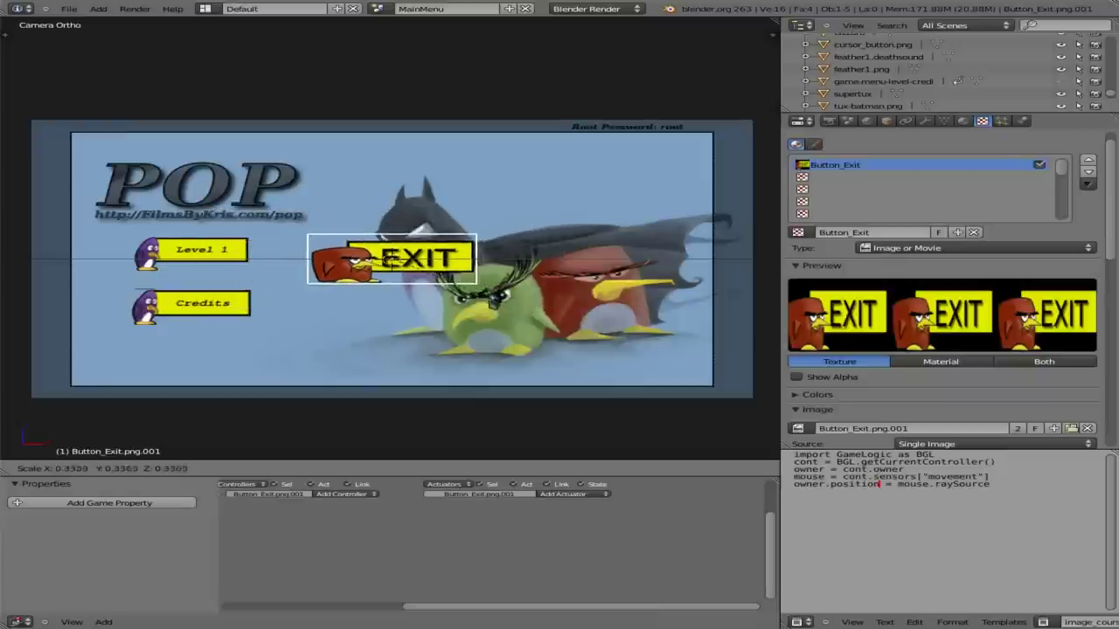
pyautogui.click(477, 291)
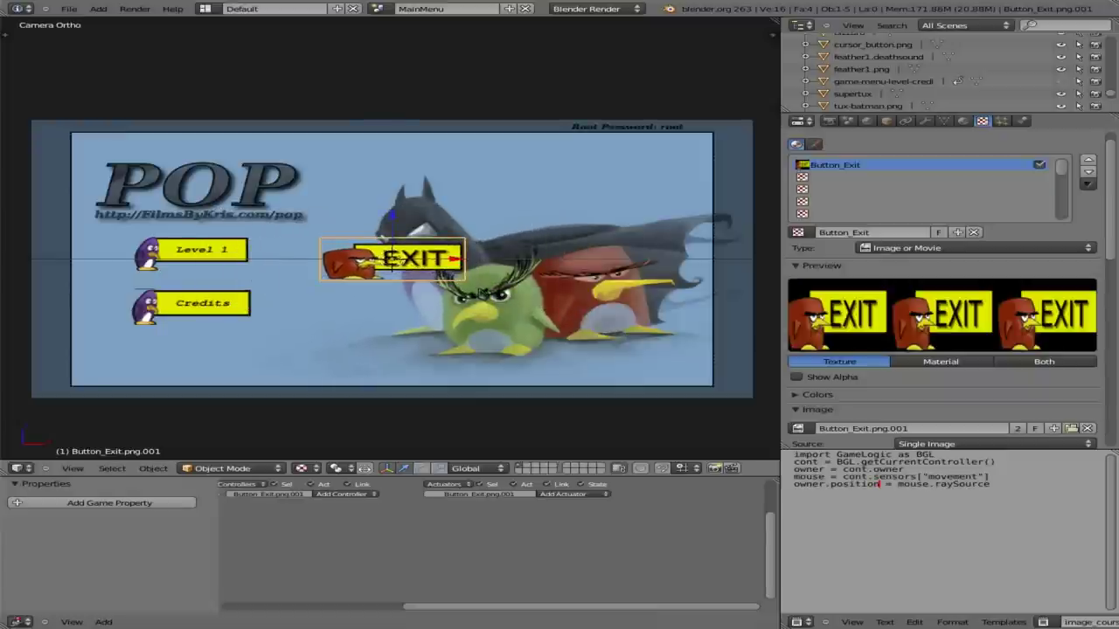
pyautogui.press('g')
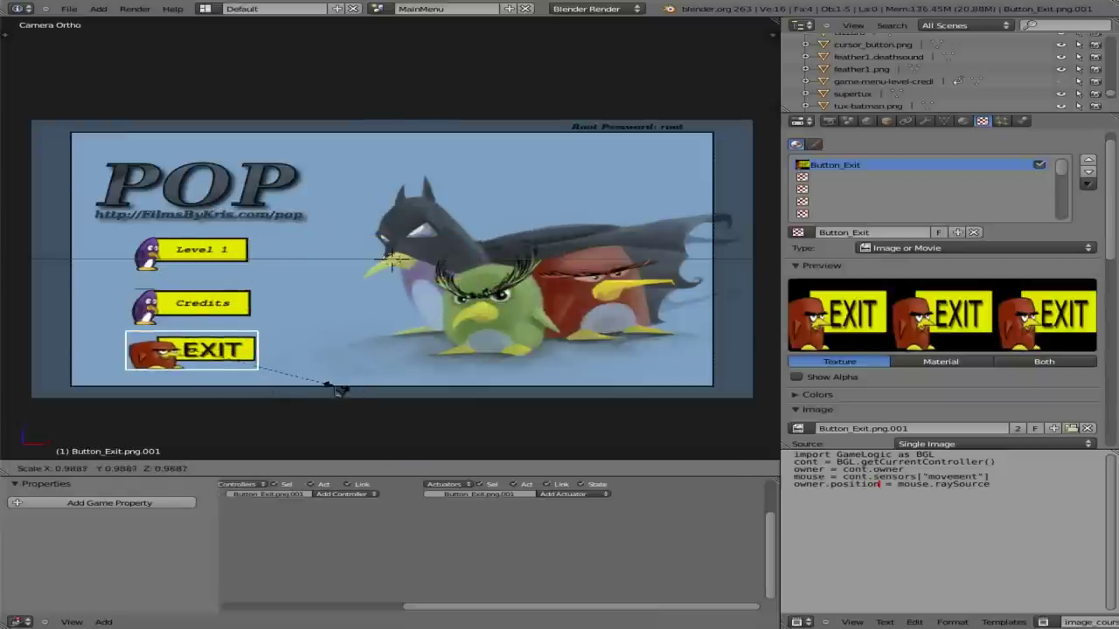
pyautogui.click(284, 371)
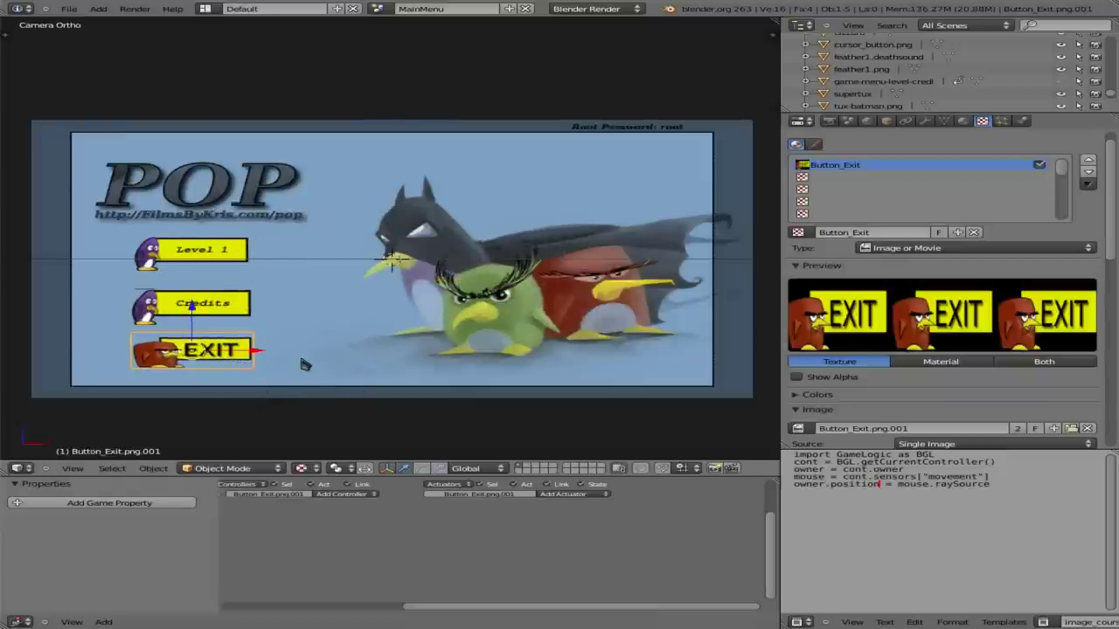
# Step: Keyframe the EXIT button at frame 1, then enlarge it and key its scale at frame 250
pyautogui.press('i')
pyautogui.click(303, 363)
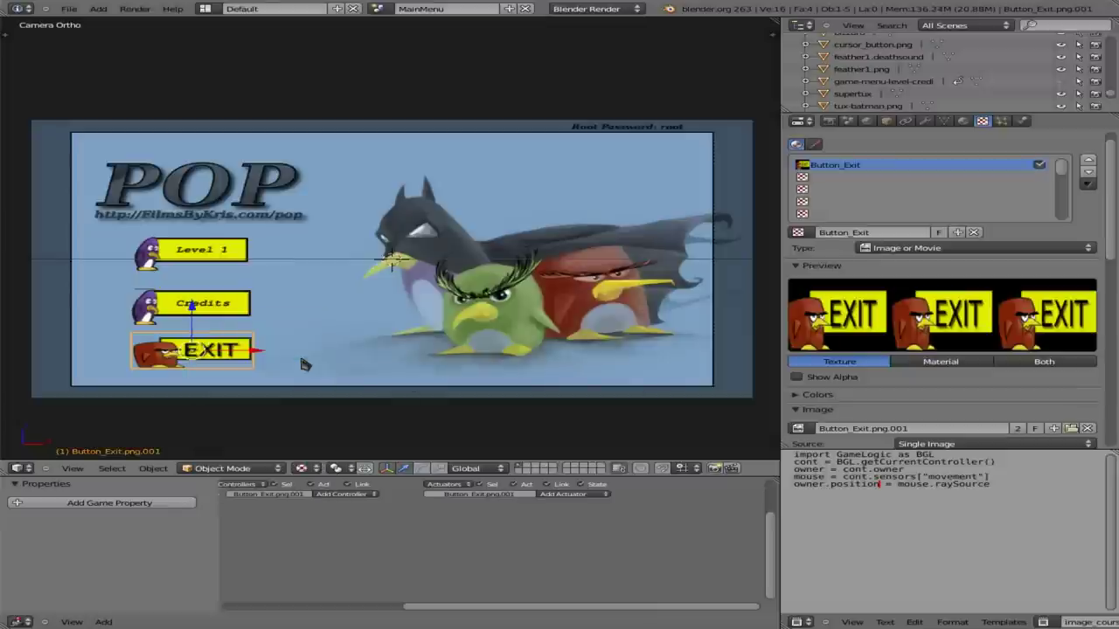
pyautogui.hotkey('shift', 'Right')
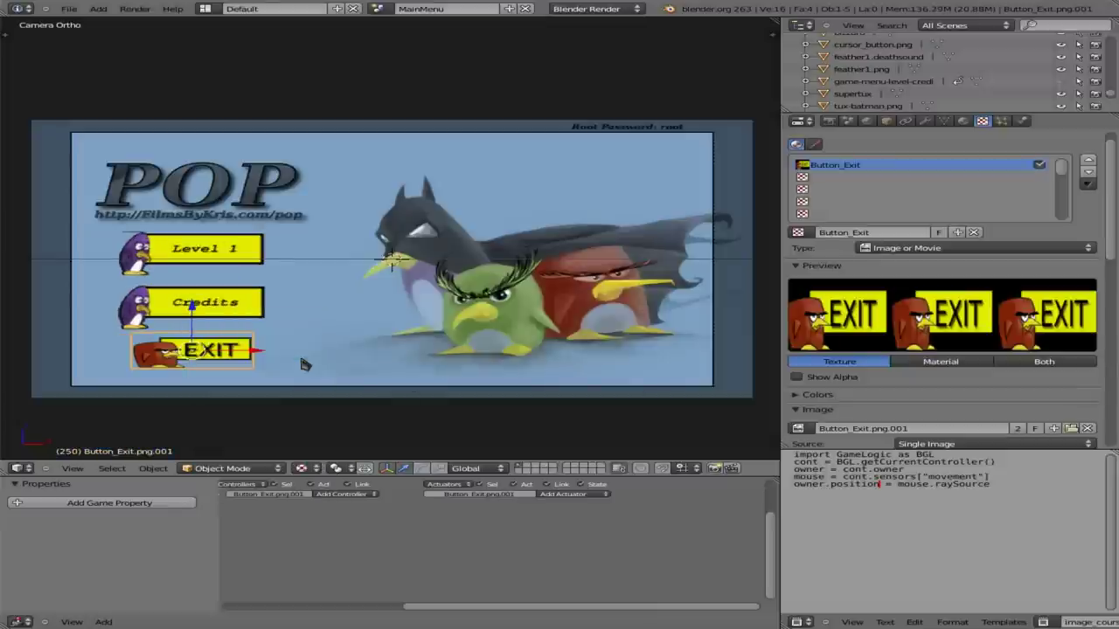
pyautogui.press('s')
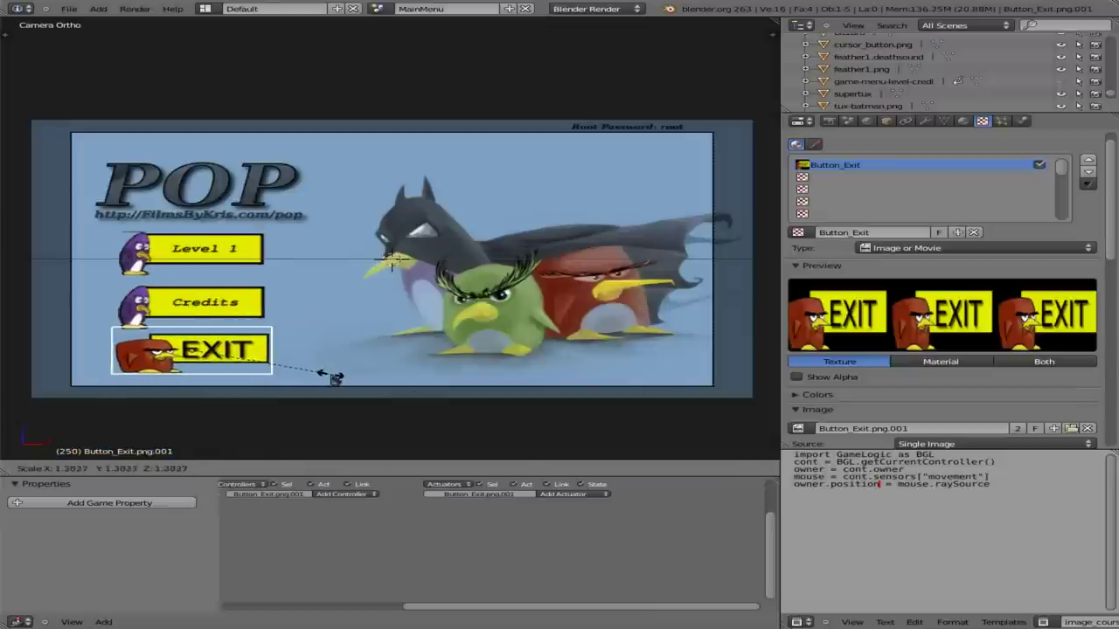
pyautogui.click(330, 380)
pyautogui.press('i')
pyautogui.click(330, 380)
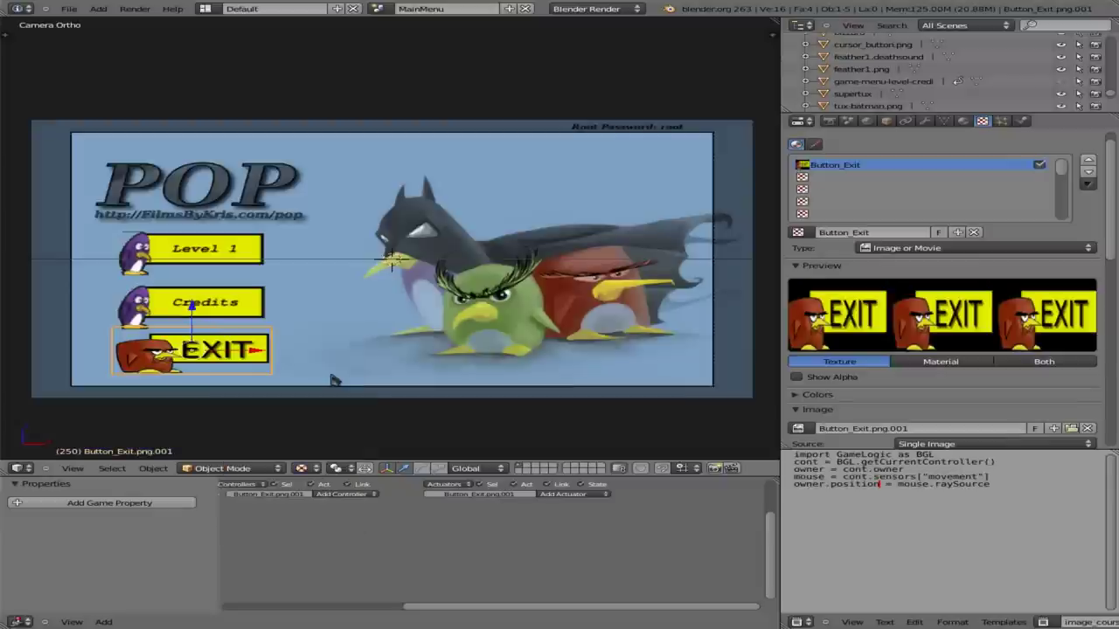
# Step: At frame 11, scale the EXIT button up slightly, key its scale, and return to frame 1
pyautogui.hotkey('shift', 'Left')
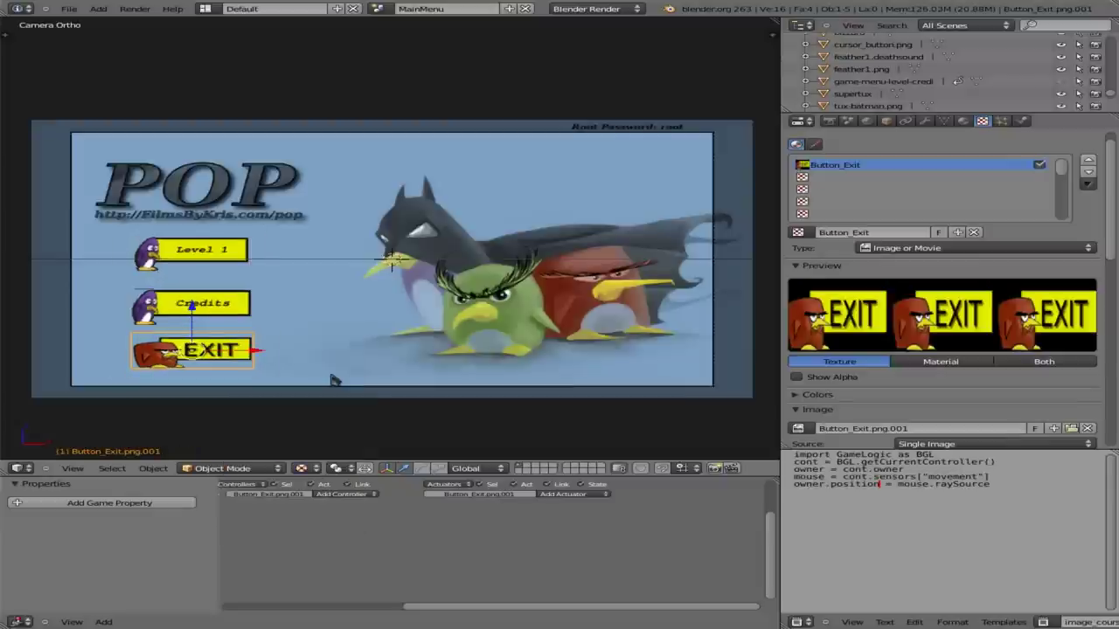
pyautogui.press('Up')
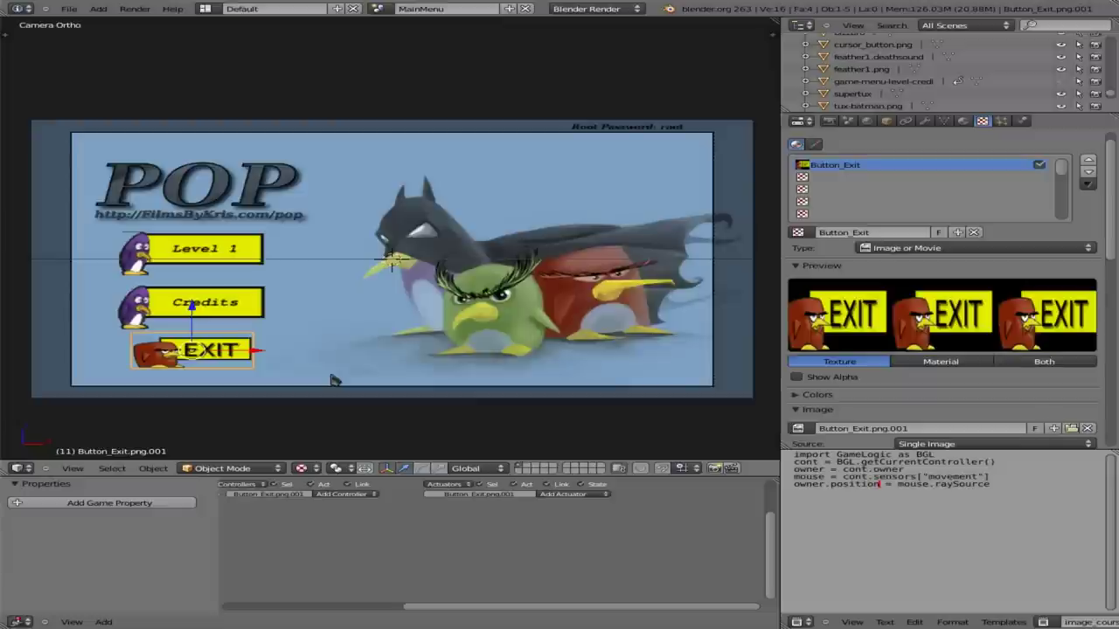
pyautogui.press('s')
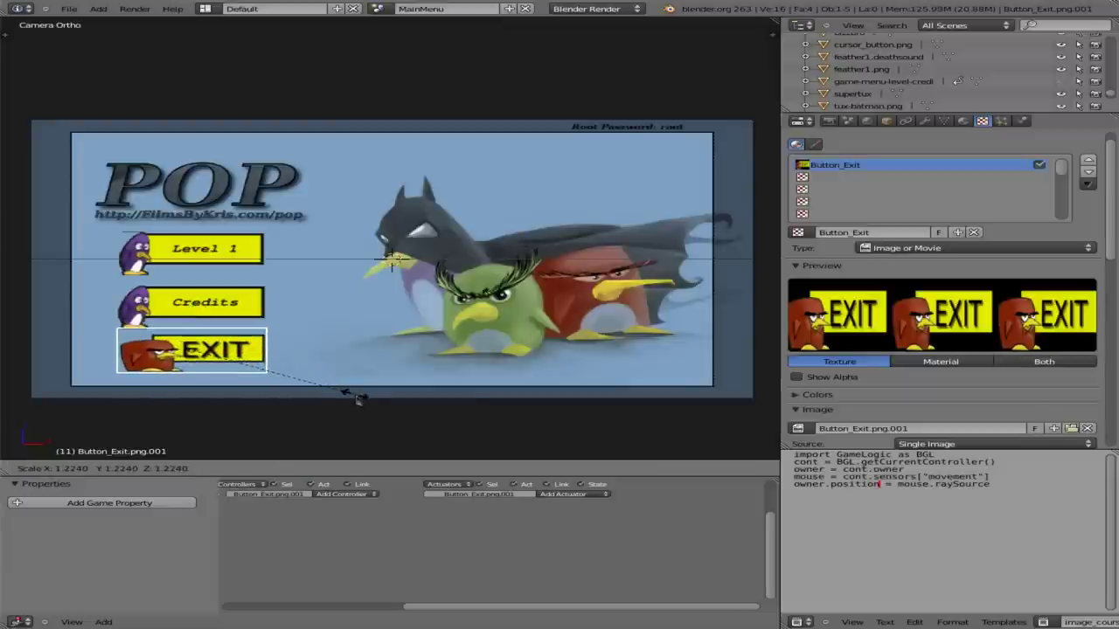
pyautogui.click(362, 405)
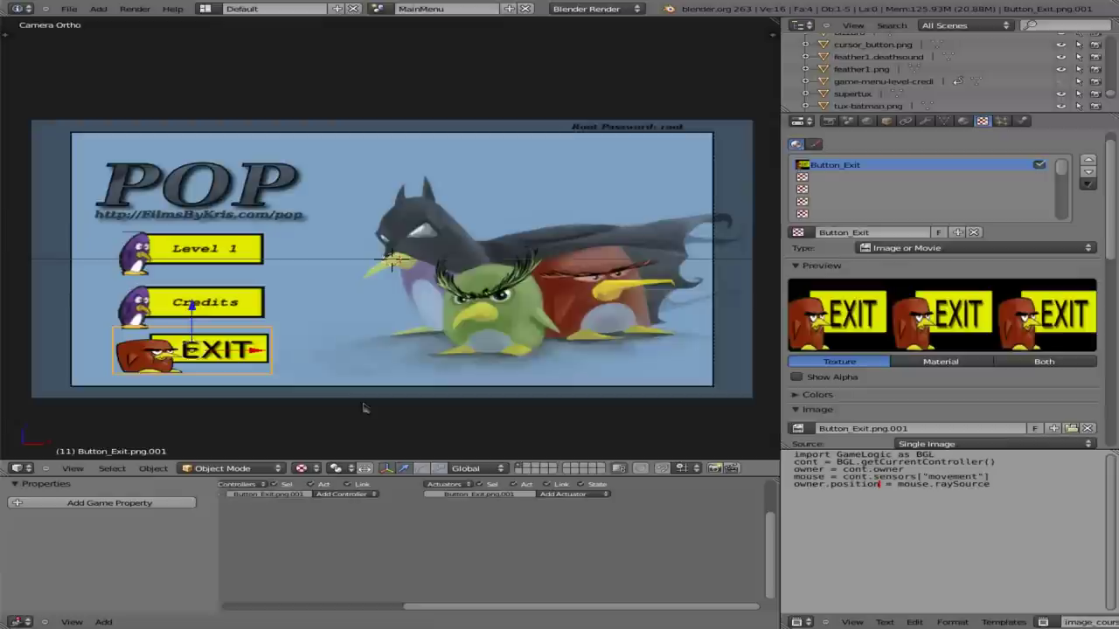
pyautogui.press('i')
pyautogui.click(362, 404)
pyautogui.hotkey('shift', 'Left')
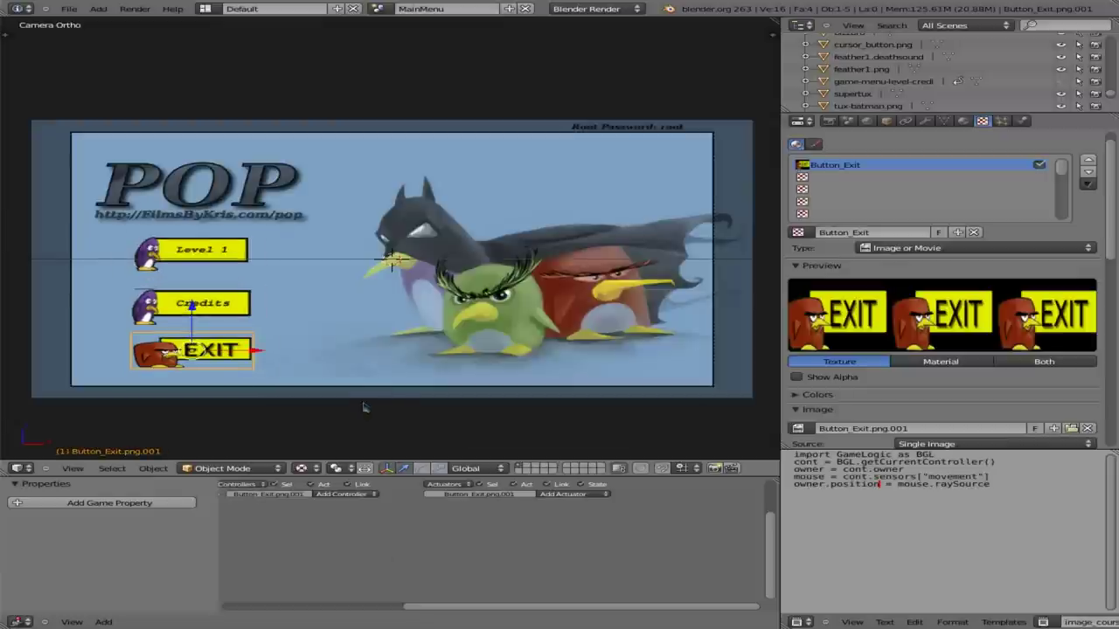
# Step: Add two Mouse sensors to the EXIT button, setting the first to Mouse Over
pyautogui.hotkey('ctrl', 'Up')
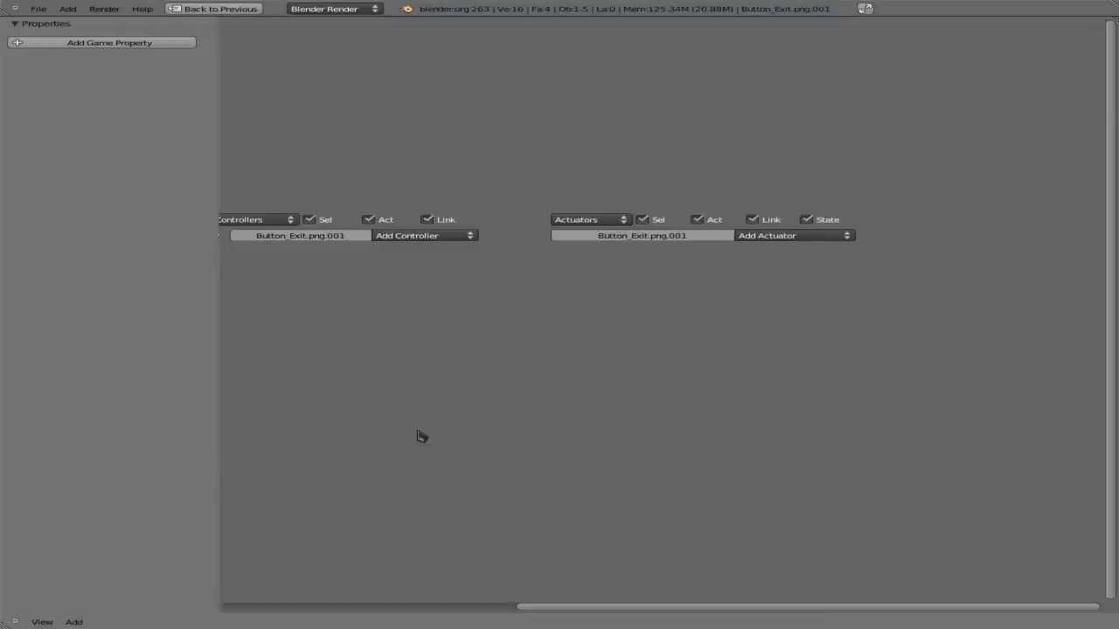
pyautogui.press('Home')
pyautogui.click(609, 234)
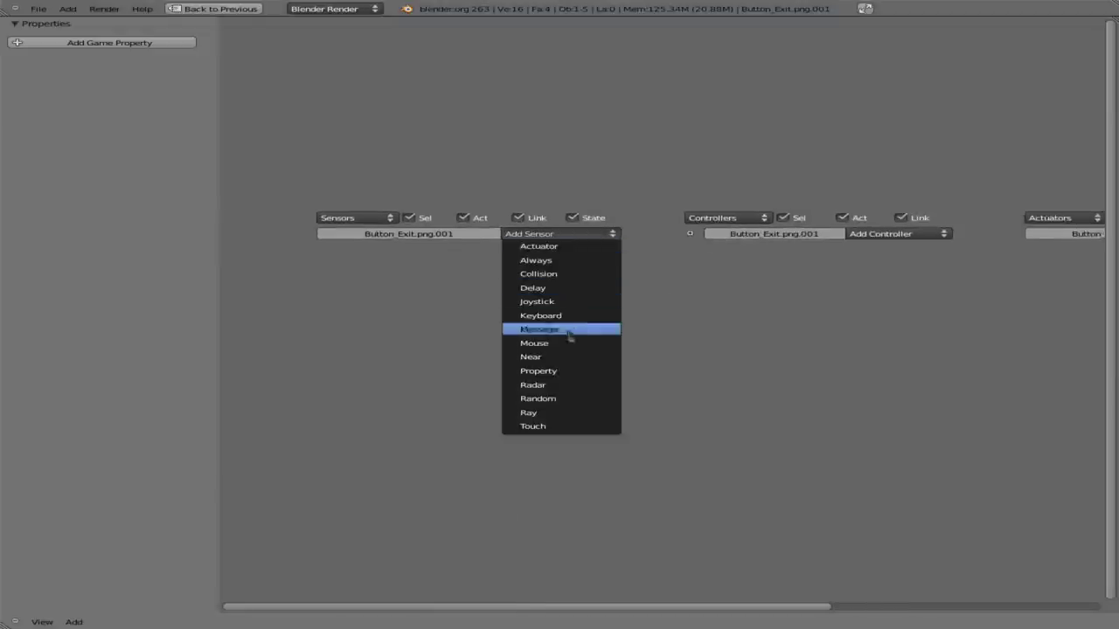
pyautogui.click(569, 347)
pyautogui.click(564, 235)
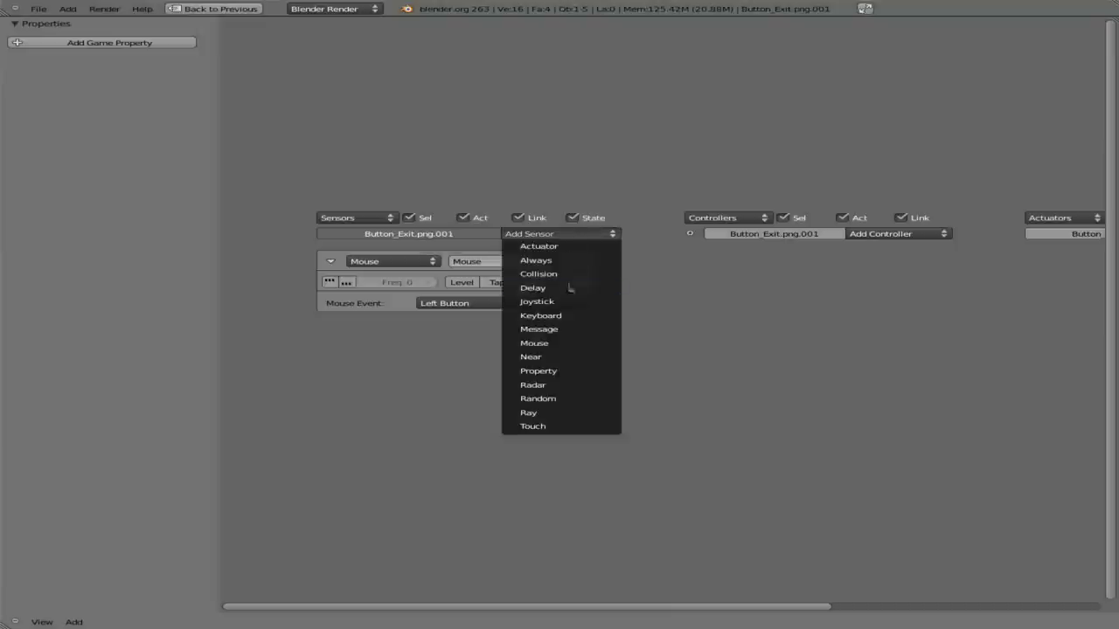
pyautogui.click(571, 342)
pyautogui.click(507, 303)
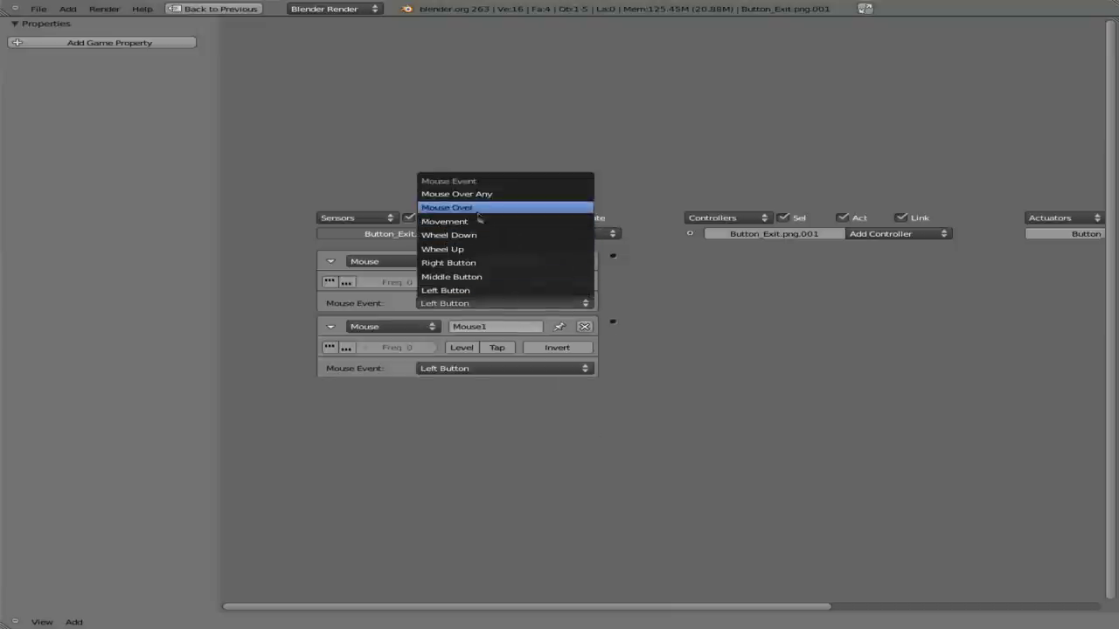
pyautogui.click(485, 208)
# Step: Add two And controllers and wire the Mouse and Mouse1 sensors into them
pyautogui.click(923, 234)
pyautogui.click(917, 246)
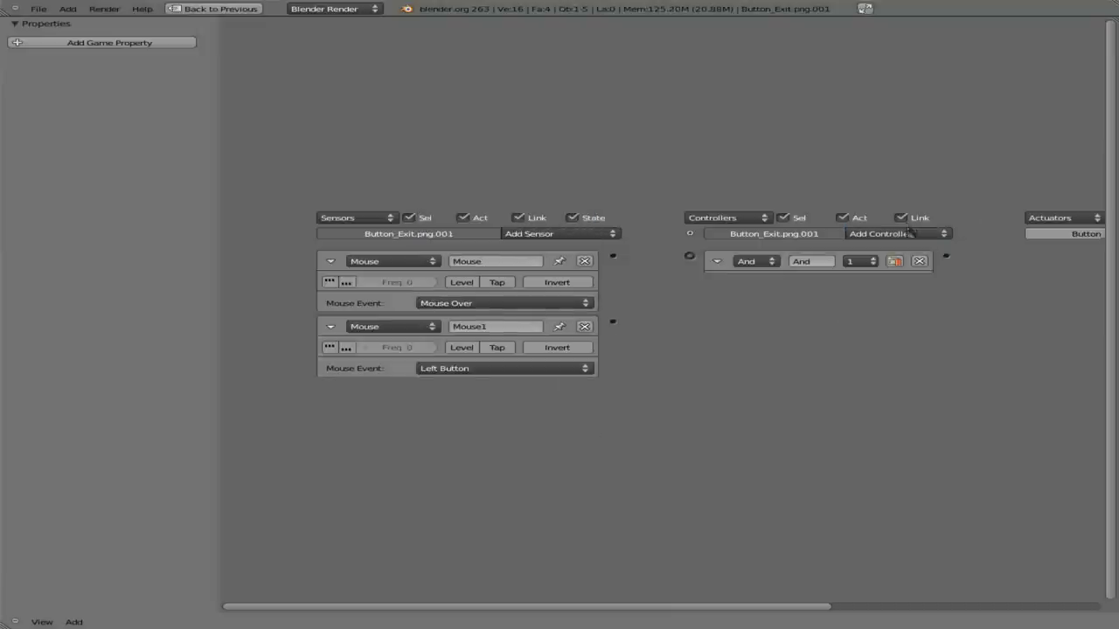
pyautogui.click(911, 234)
pyautogui.click(909, 253)
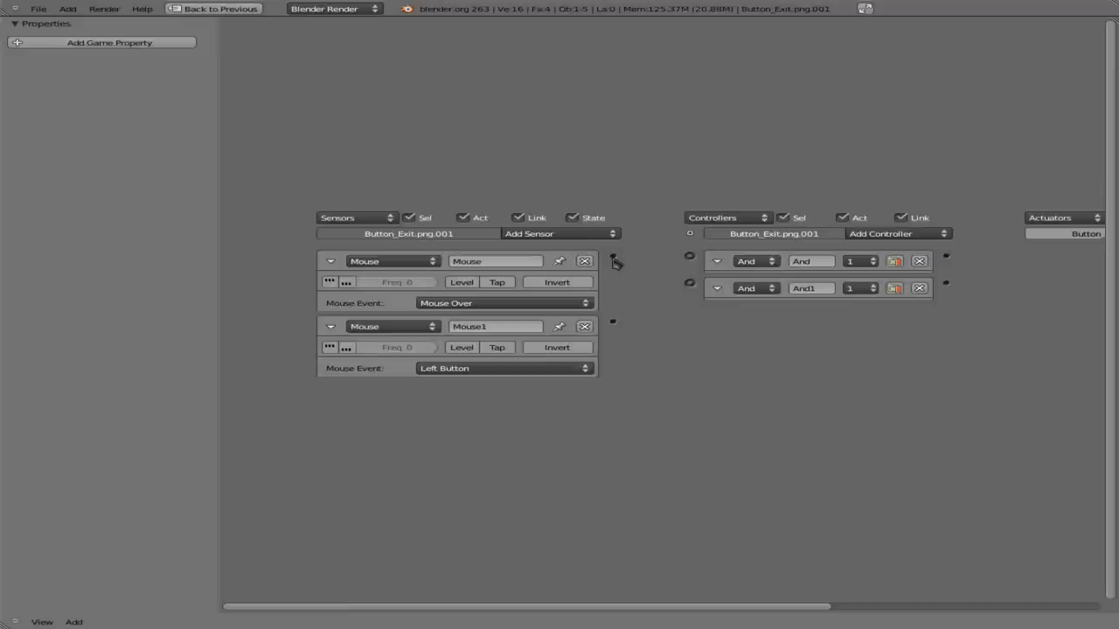
pyautogui.moveTo(612, 256); pyautogui.dragTo(689, 256)
pyautogui.moveTo(613, 322); pyautogui.dragTo(689, 256)
pyautogui.moveTo(612, 256); pyautogui.dragTo(690, 282)
pyautogui.keyDown('ctrl'); pyautogui.hscroll(5, 956, 367); pyautogui.keyUp('ctrl')
# Step: Add Action and Scene actuators, linking And to Scene and And1 to Action
pyautogui.click(865, 232)
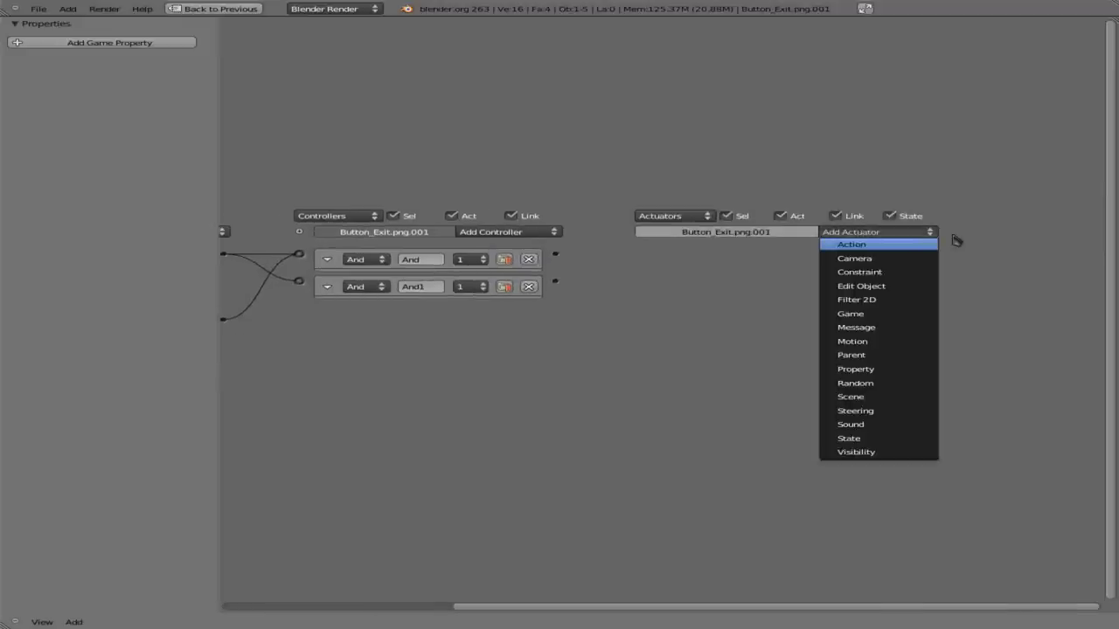
pyautogui.click(881, 246)
pyautogui.click(880, 234)
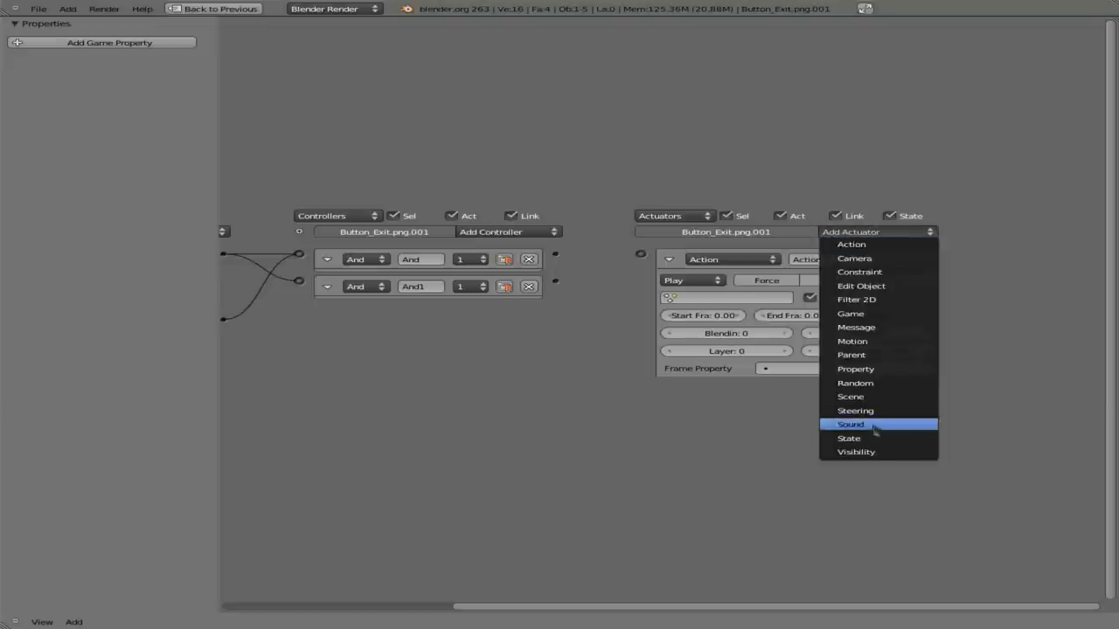
pyautogui.click(875, 401)
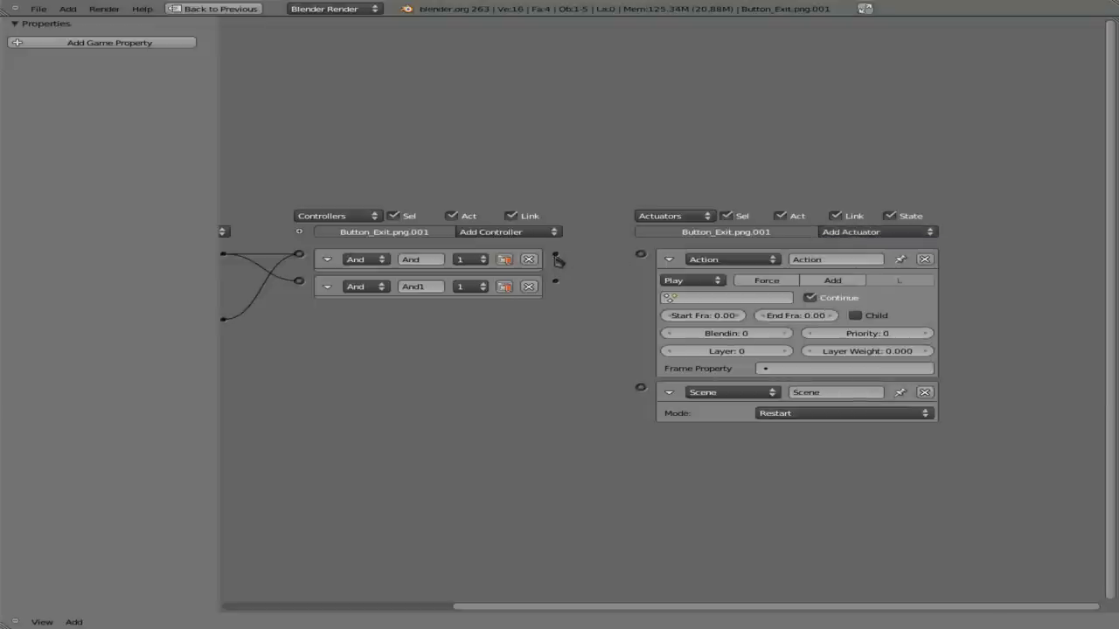
pyautogui.moveTo(557, 256); pyautogui.dragTo(641, 387)
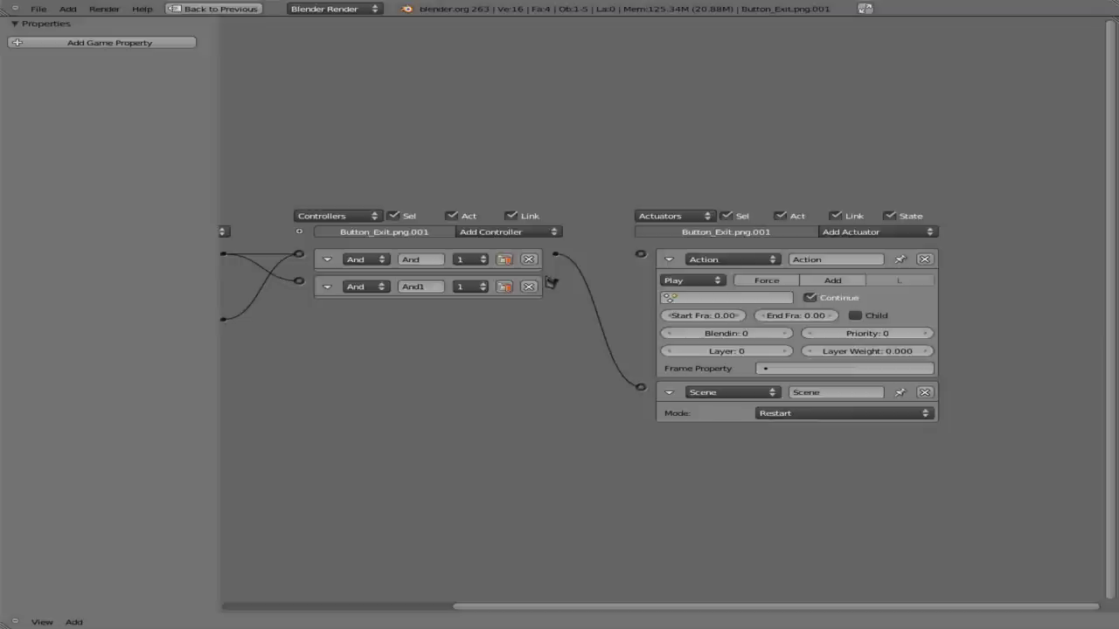
pyautogui.moveTo(556, 282); pyautogui.dragTo(641, 254)
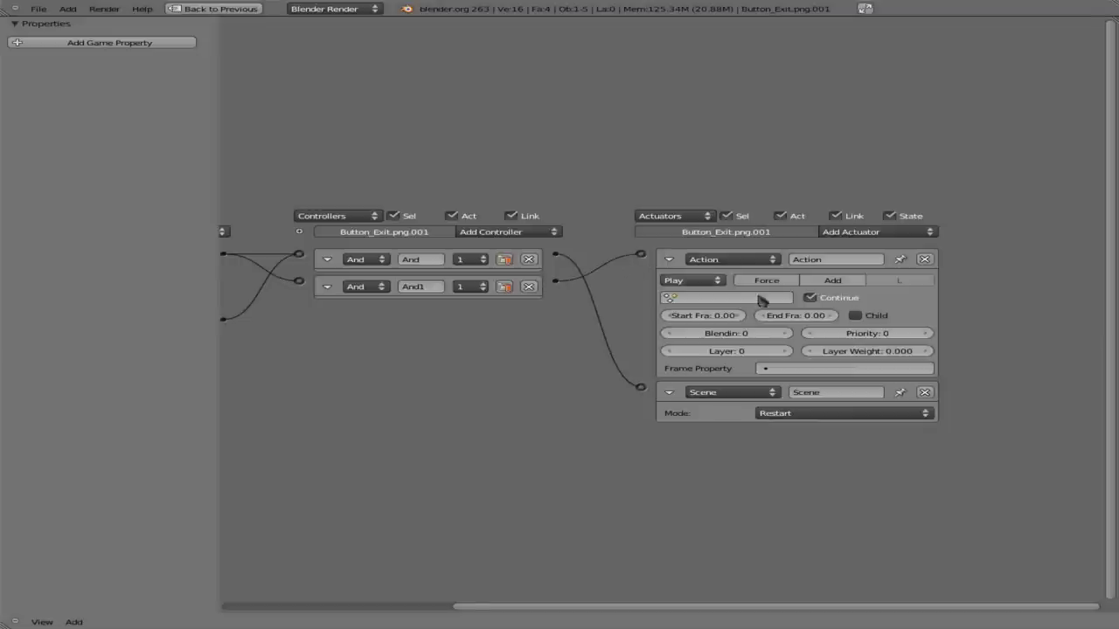
# Step: Set the Action actuator to Flipper and the Scene actuator to Set Scene mode
pyautogui.click(697, 281)
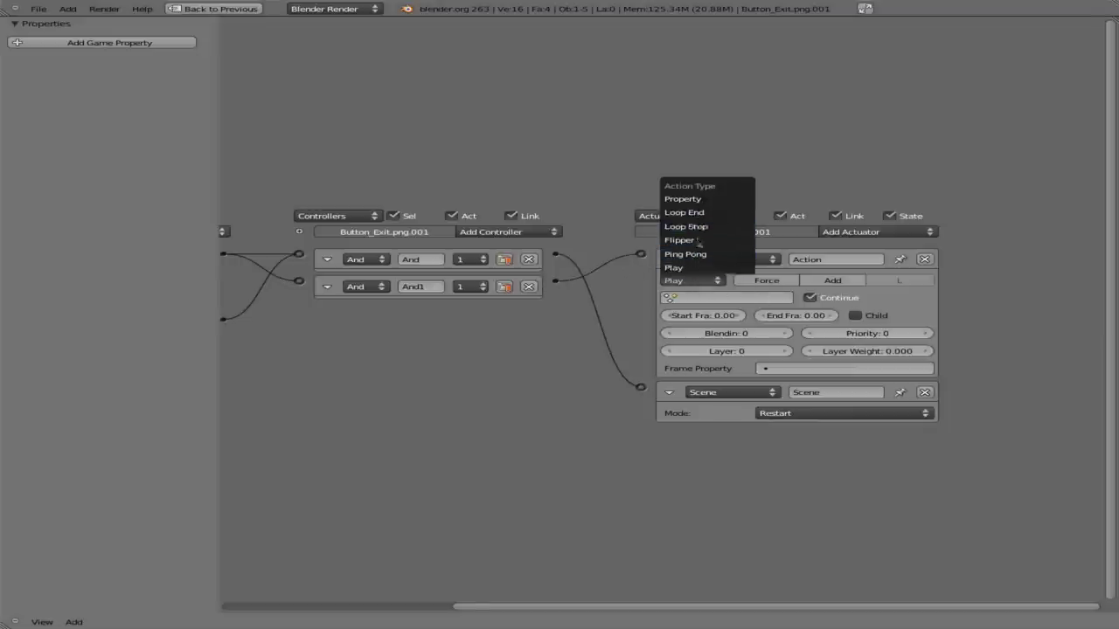
pyautogui.click(704, 240)
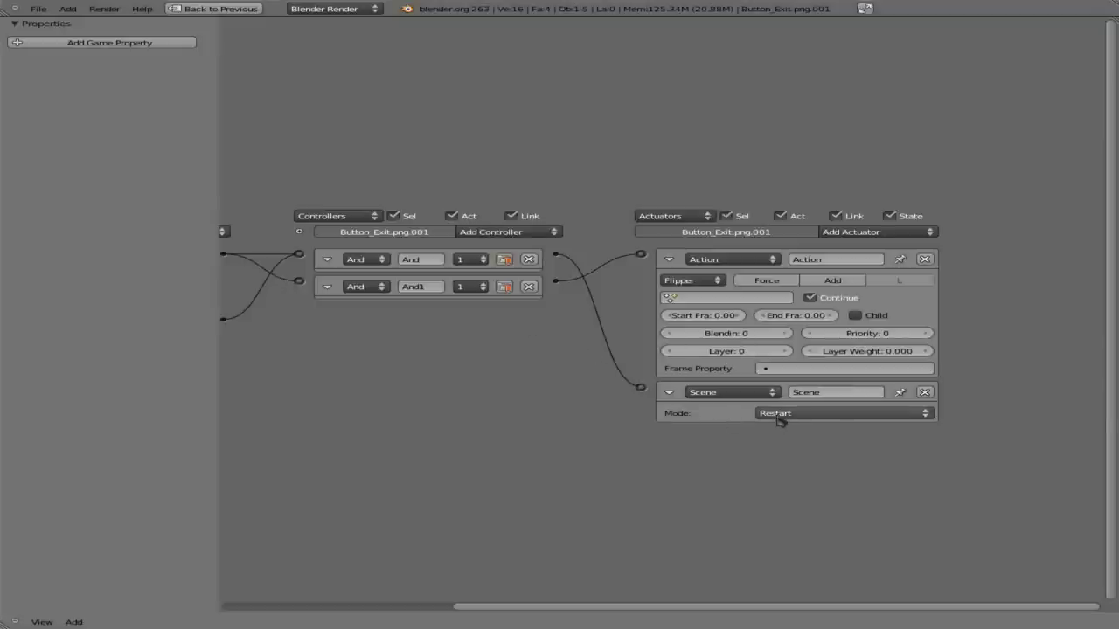
pyautogui.click(778, 414)
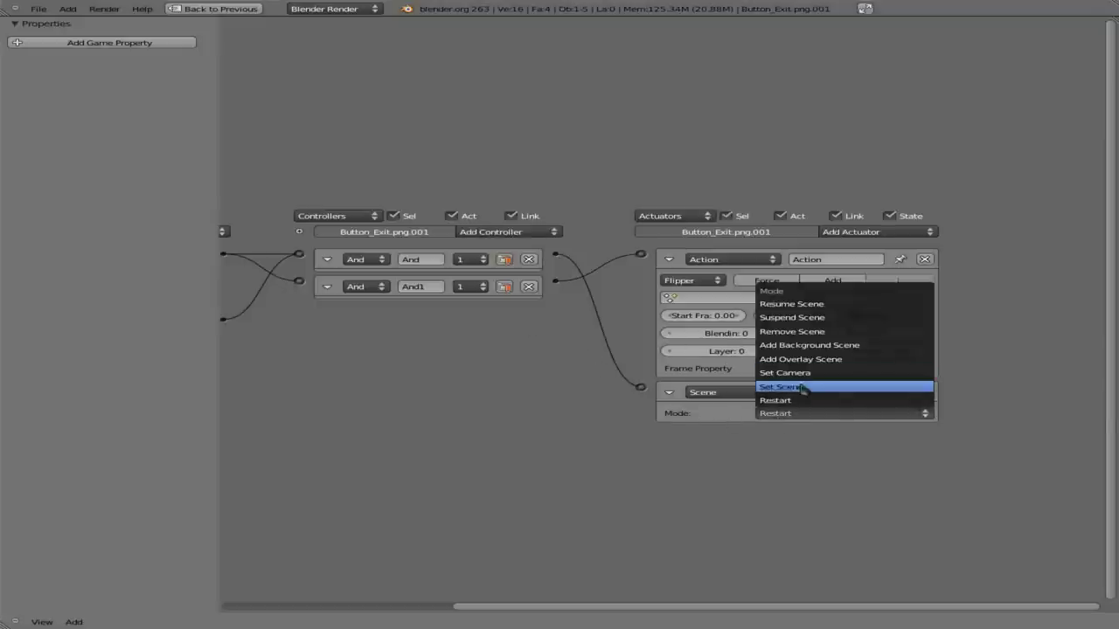
pyautogui.click(801, 387)
pyautogui.click(804, 430)
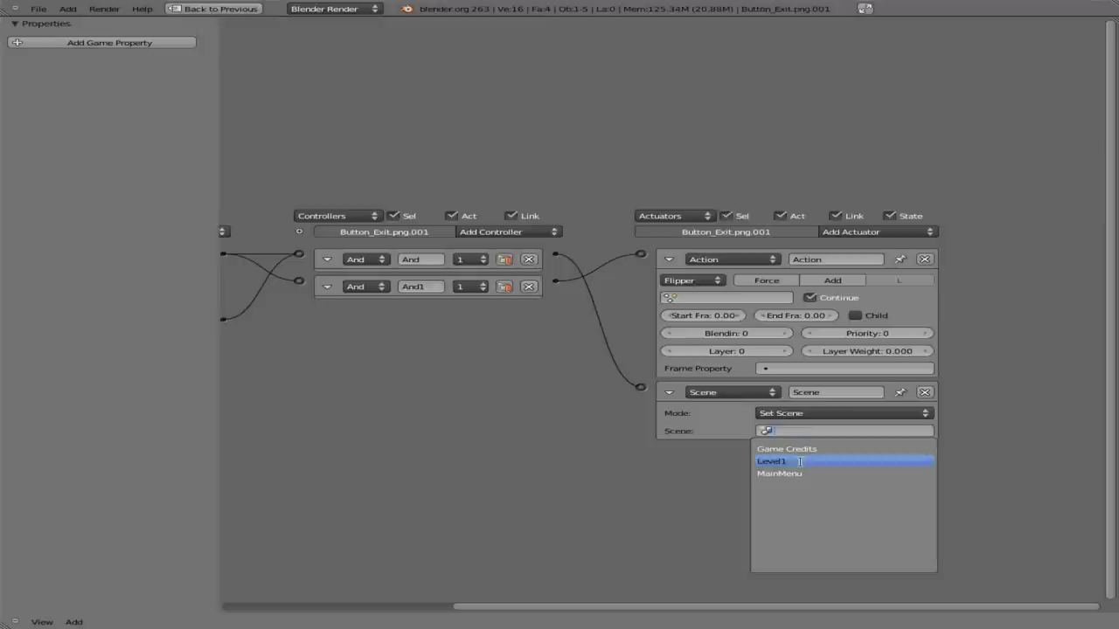
pyautogui.click(359, 492)
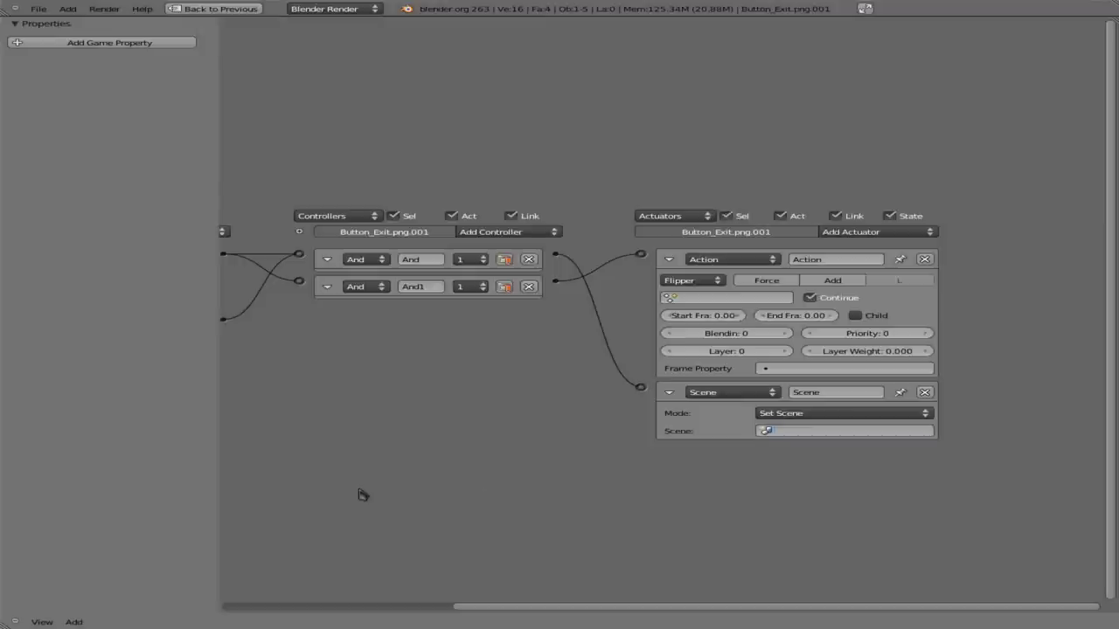
pyautogui.hotkey('ctrl', 'Up')
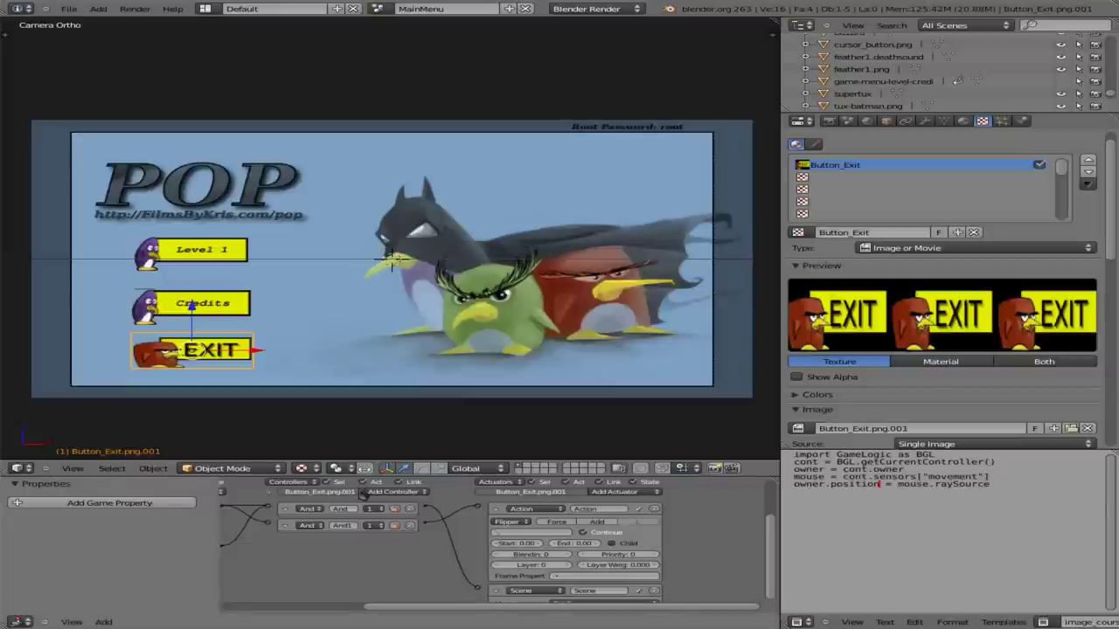
pyautogui.hotkey('ctrl', 'Up')
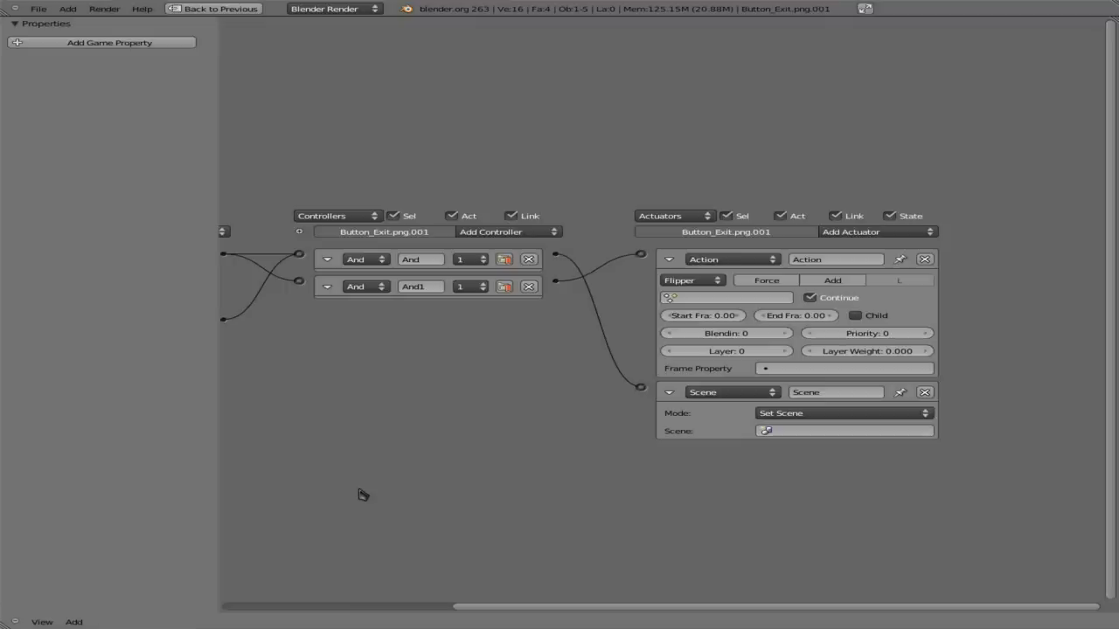
# Step: Turn the second actuator into a Game actuator set to Quit Game
pyautogui.click(709, 393)
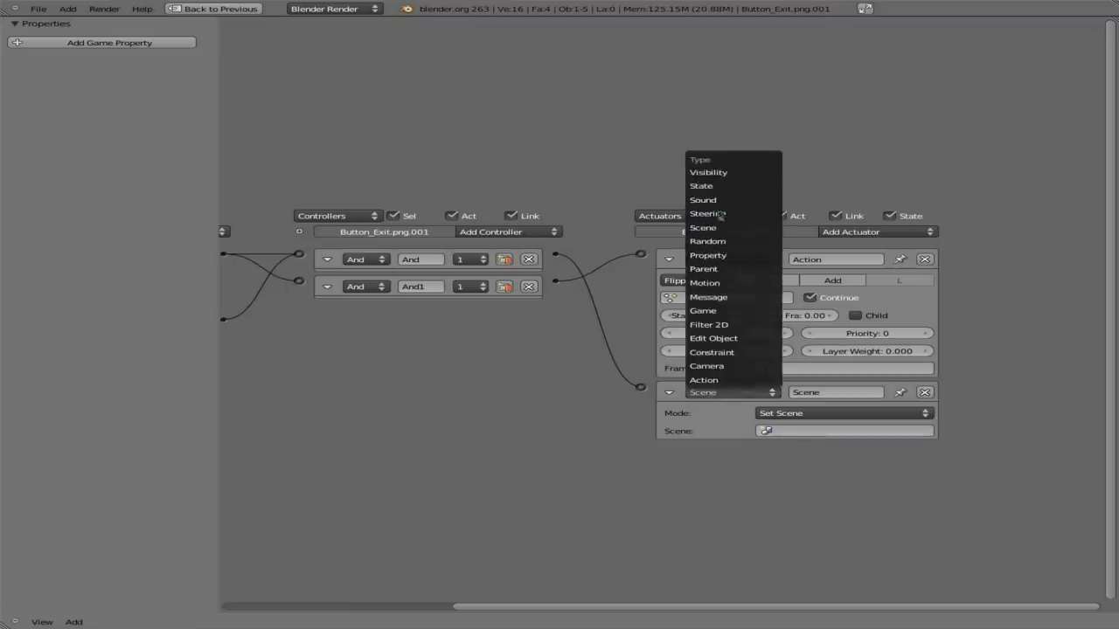
pyautogui.click(725, 311)
pyautogui.click(843, 414)
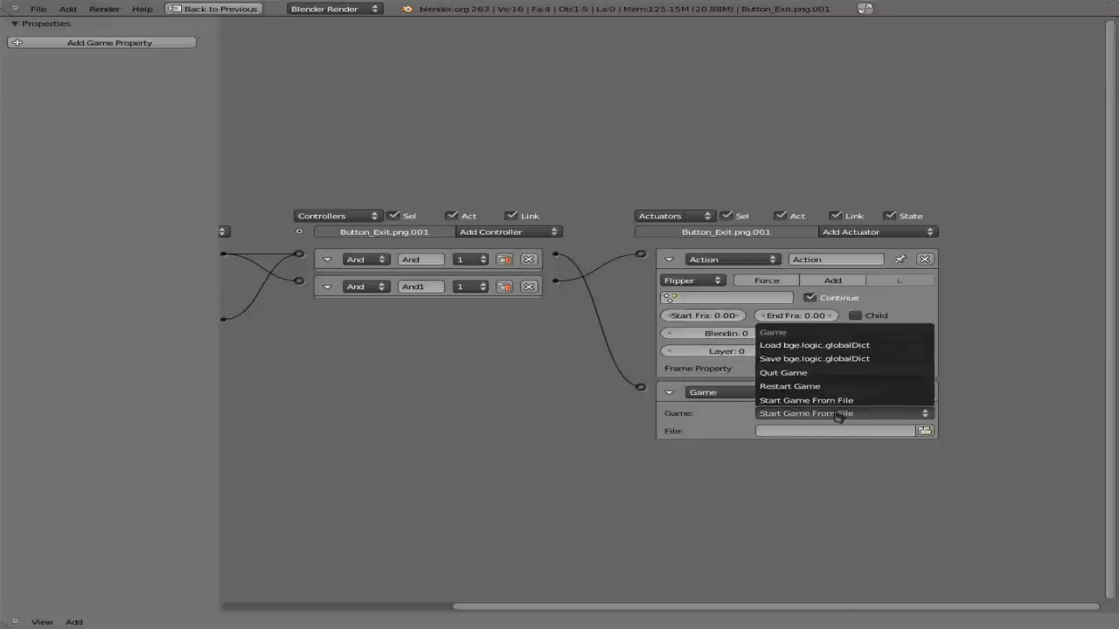
pyautogui.click(802, 373)
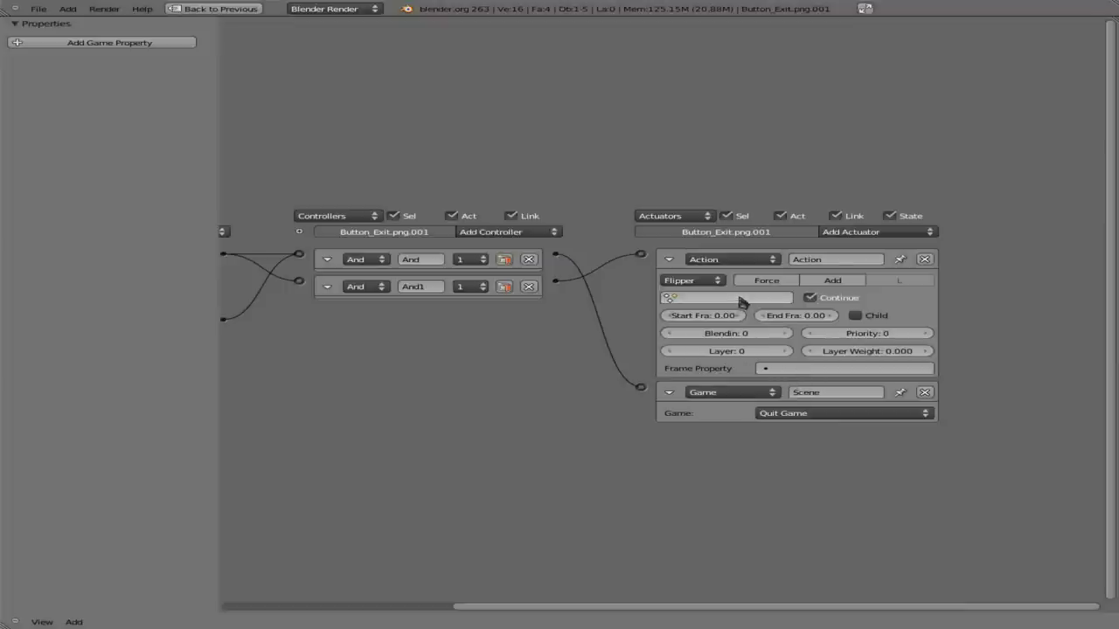
# Step: Set the Action actuator to play Button_Exit.png.001Action with end frame 11
pyautogui.click(736, 298)
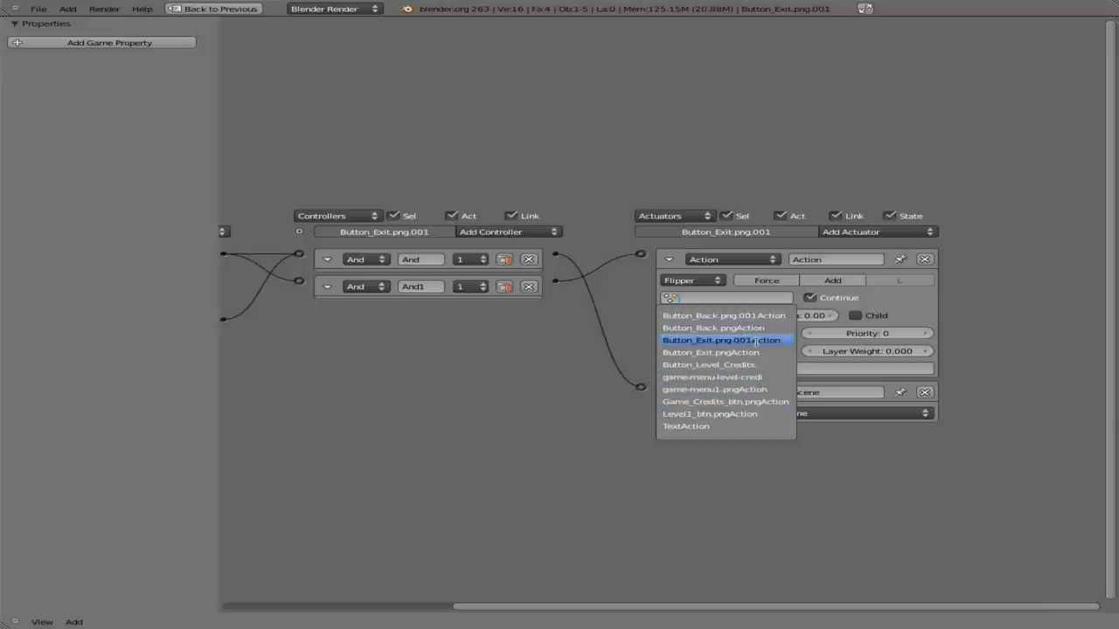
pyautogui.click(755, 341)
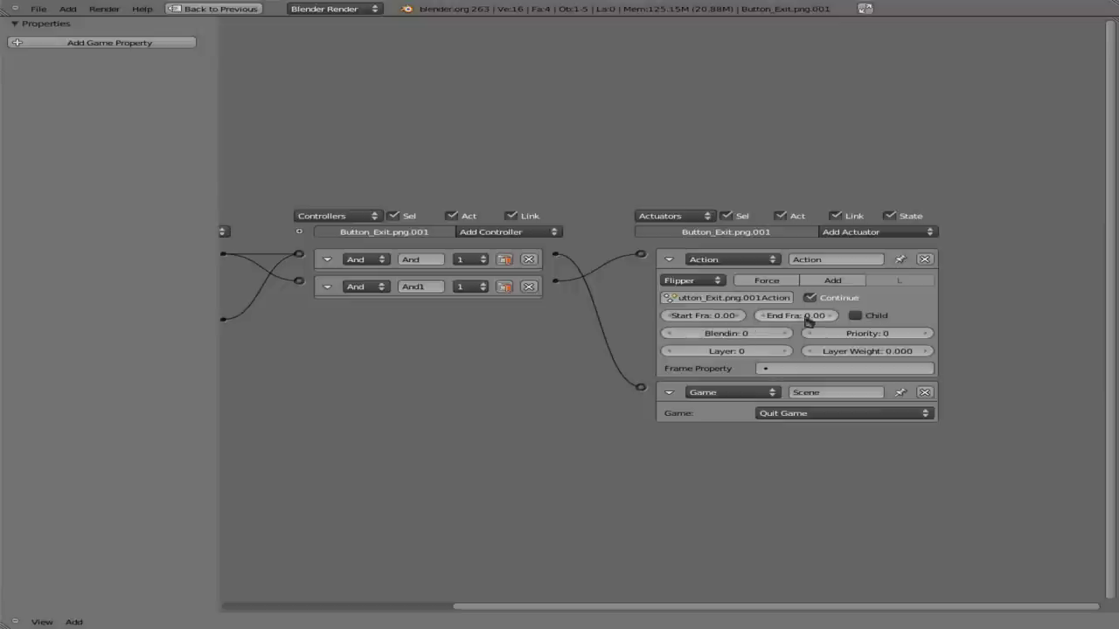
pyautogui.click(808, 318)
pyautogui.write('0')
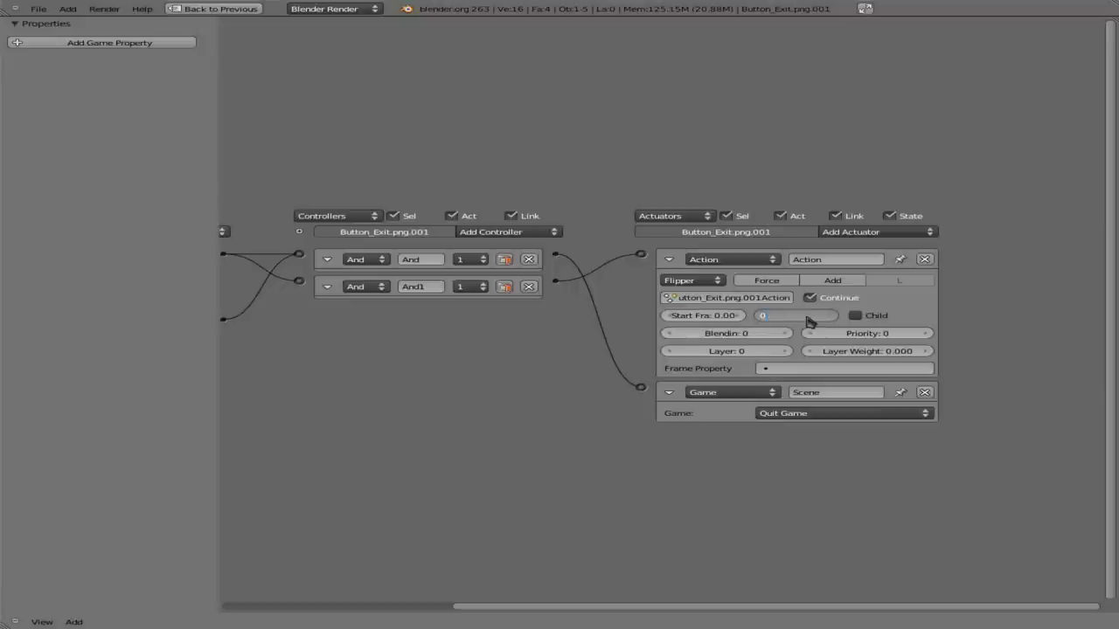
pyautogui.press('Return')
pyautogui.click(807, 318)
pyautogui.write('11')
pyautogui.press('Return')
pyautogui.hotkey('ctrl', 'Up')
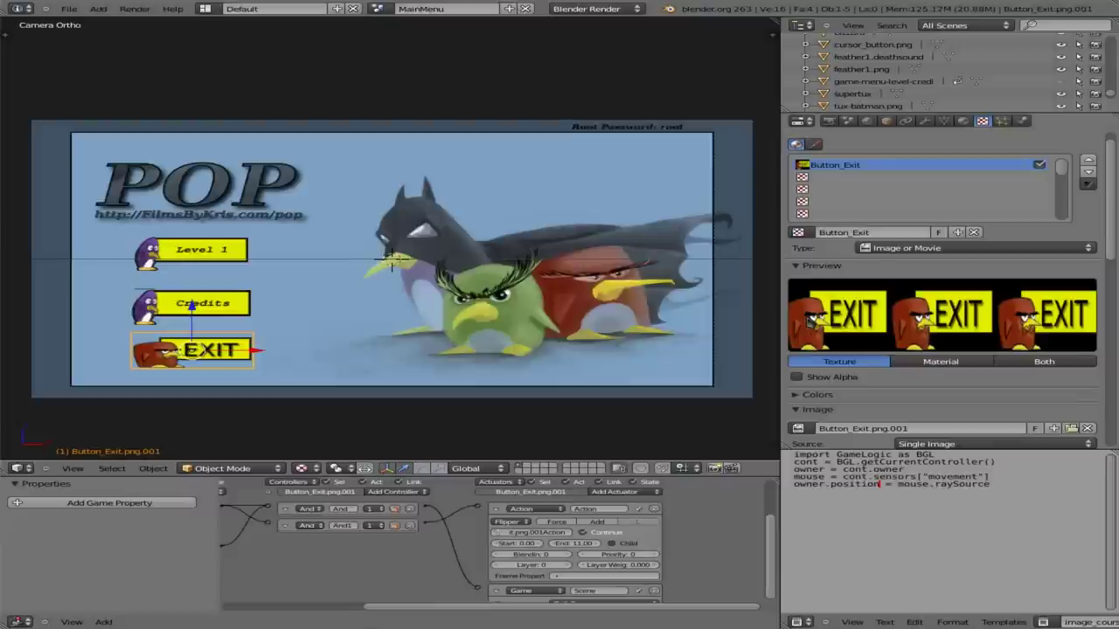
pyautogui.press('p')
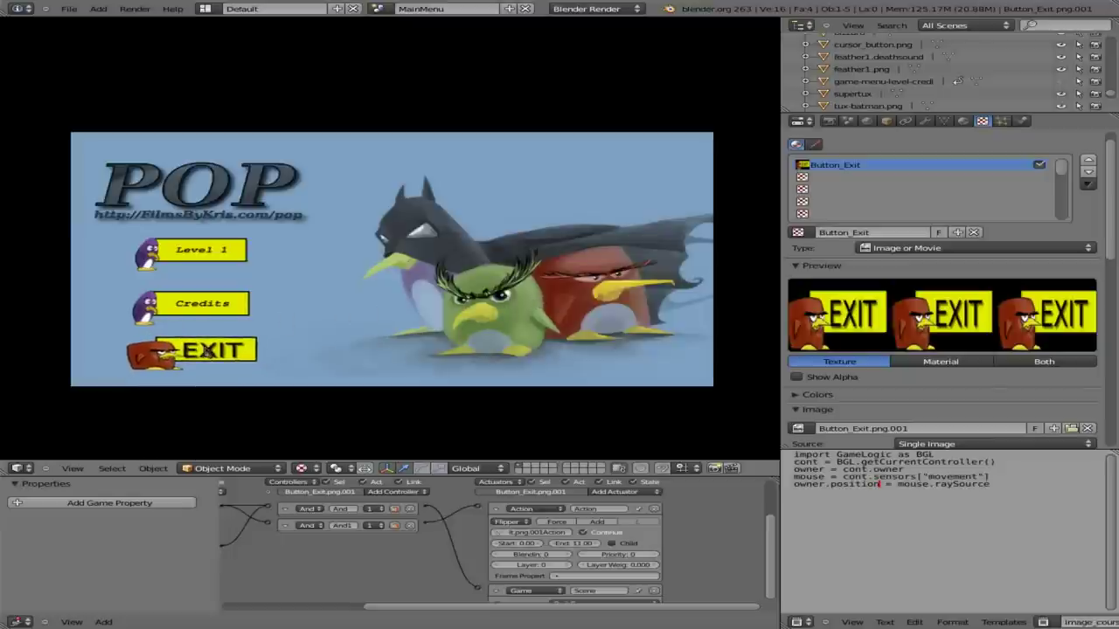
pyautogui.click(208, 351)
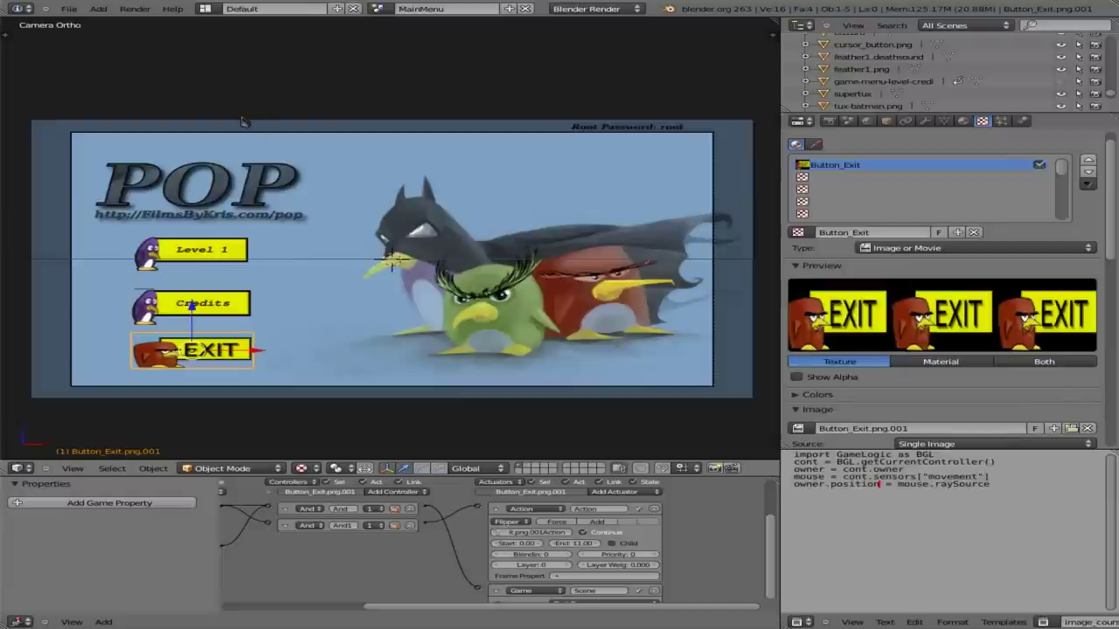
# Step: Pack all external data into the .blend file from File > External Data
pyautogui.click(68, 9)
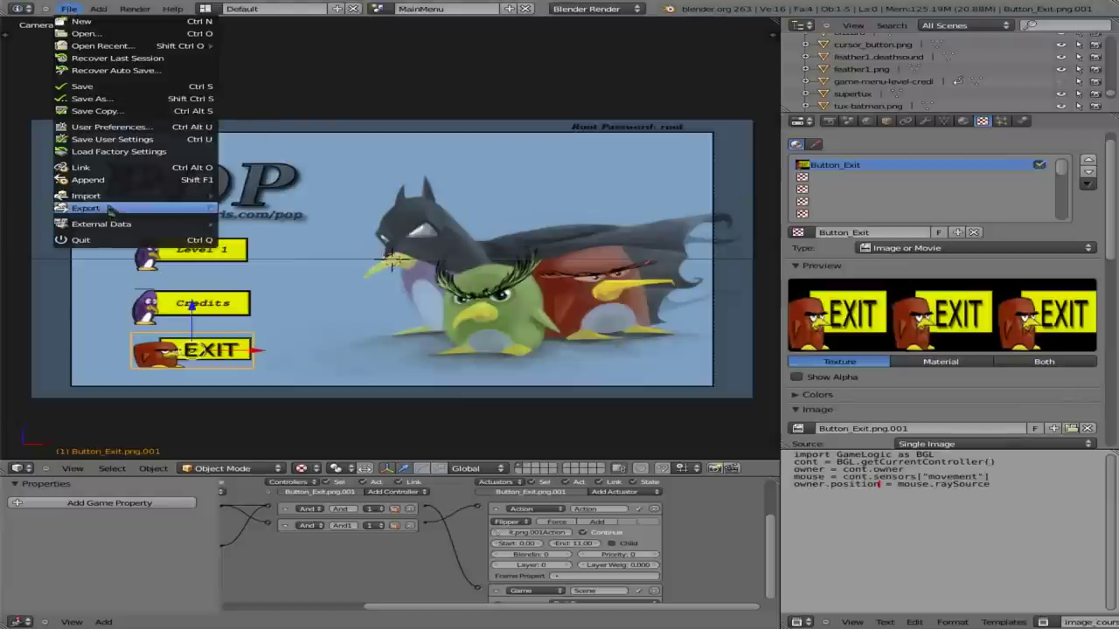
pyautogui.moveTo(123, 224)
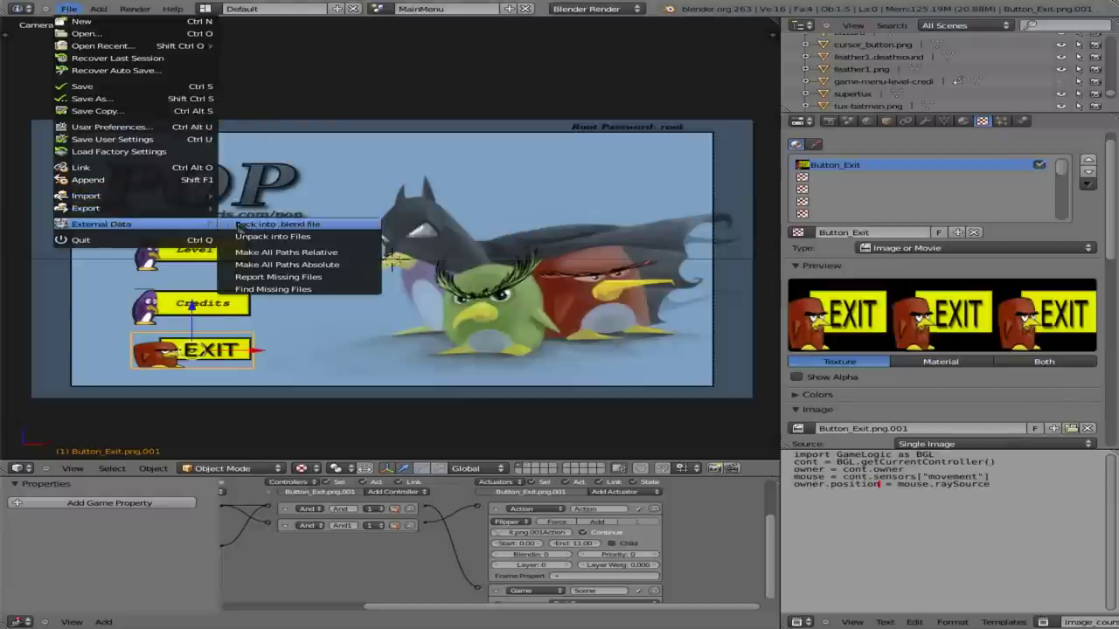
pyautogui.click(281, 225)
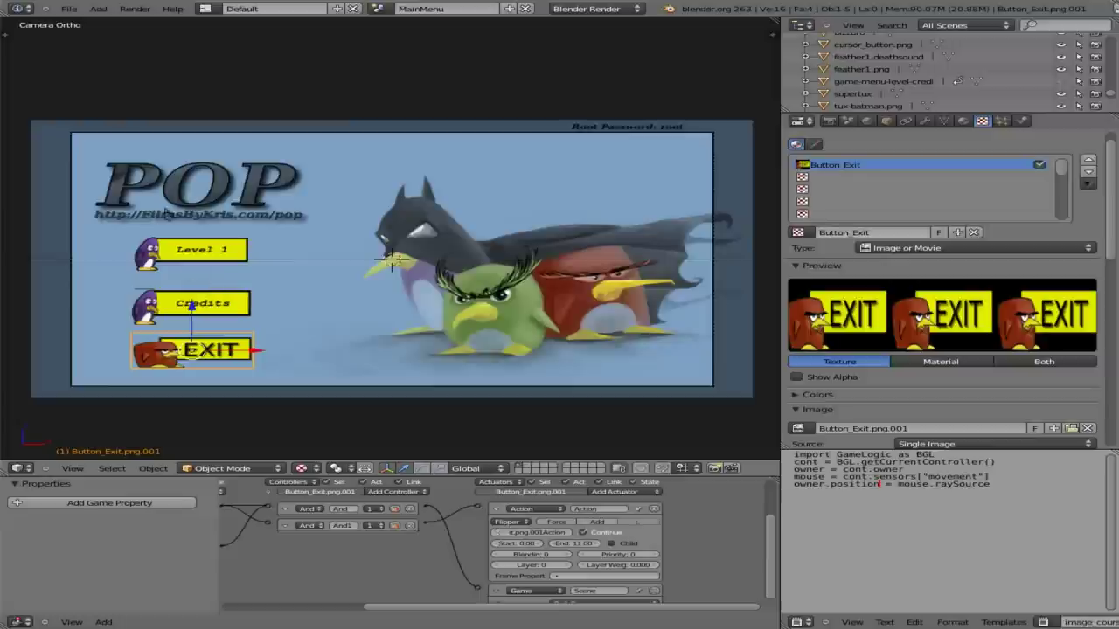
# Step: Save the .blend file with File > Save
pyautogui.click(68, 9)
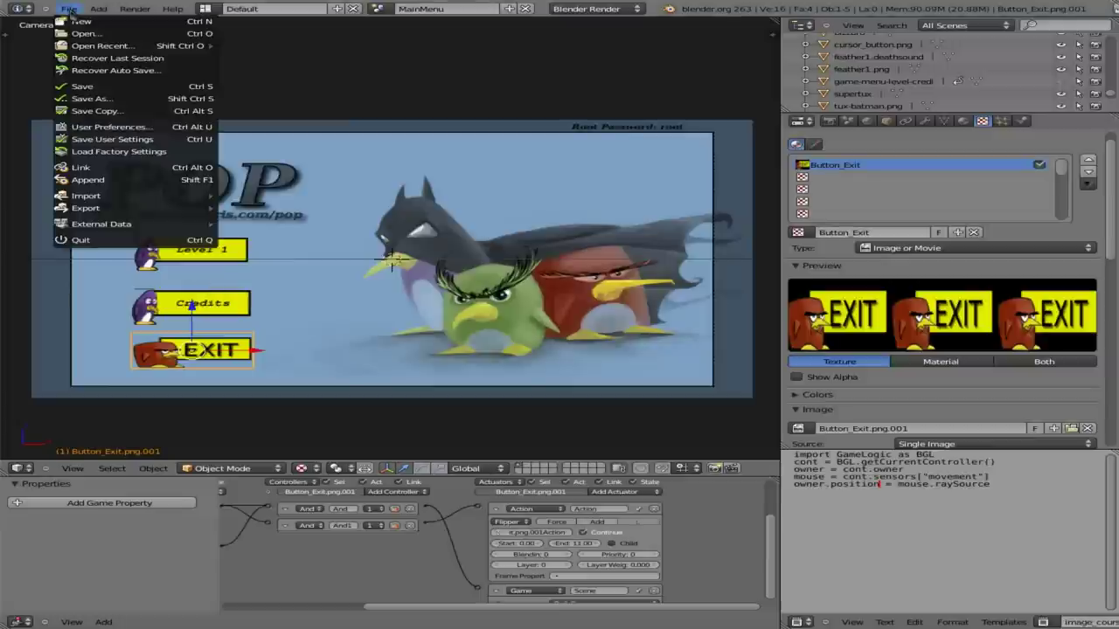
pyautogui.click(101, 88)
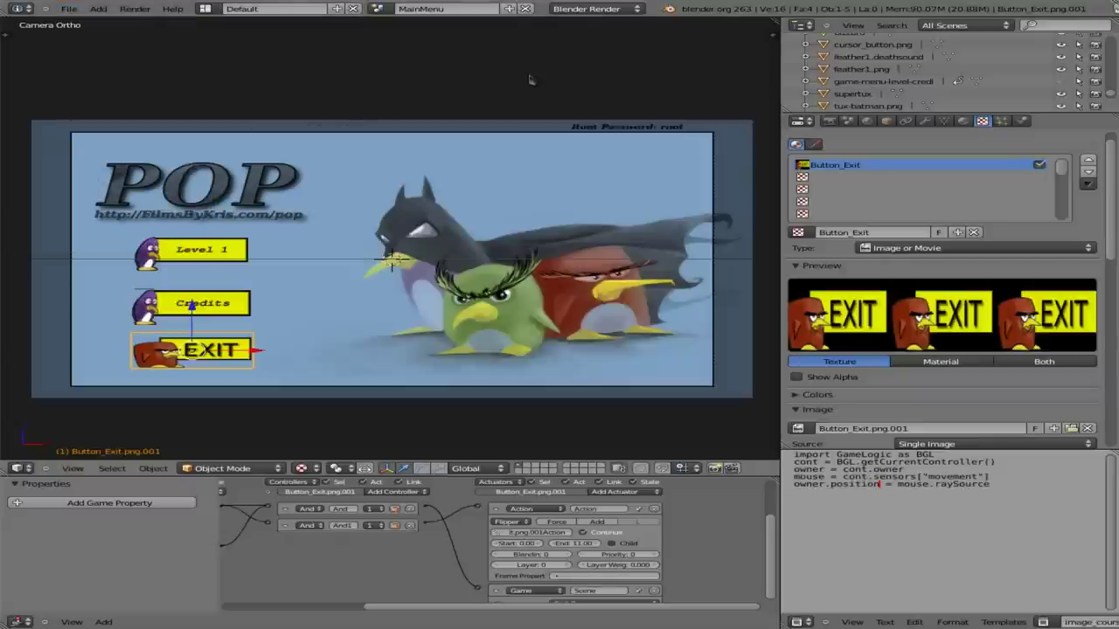